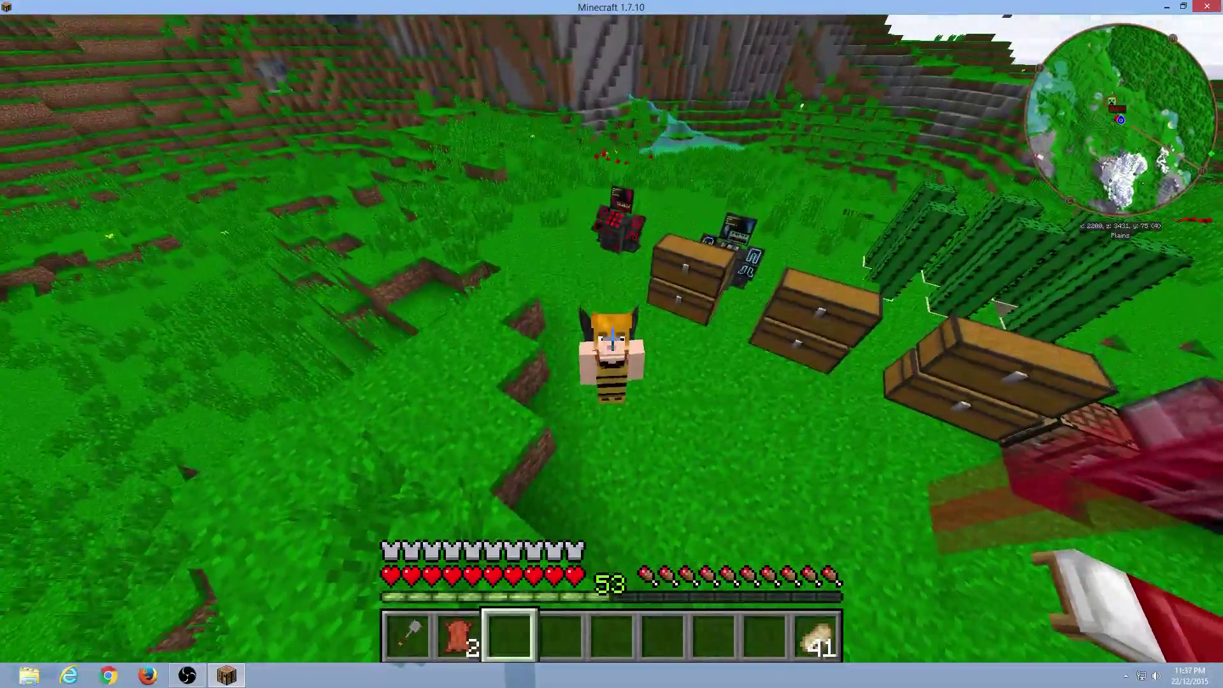
Step: Switch to first-person view and filter the inventory's item list with the search text "thor"
{"action": "key", "text": "F5"}
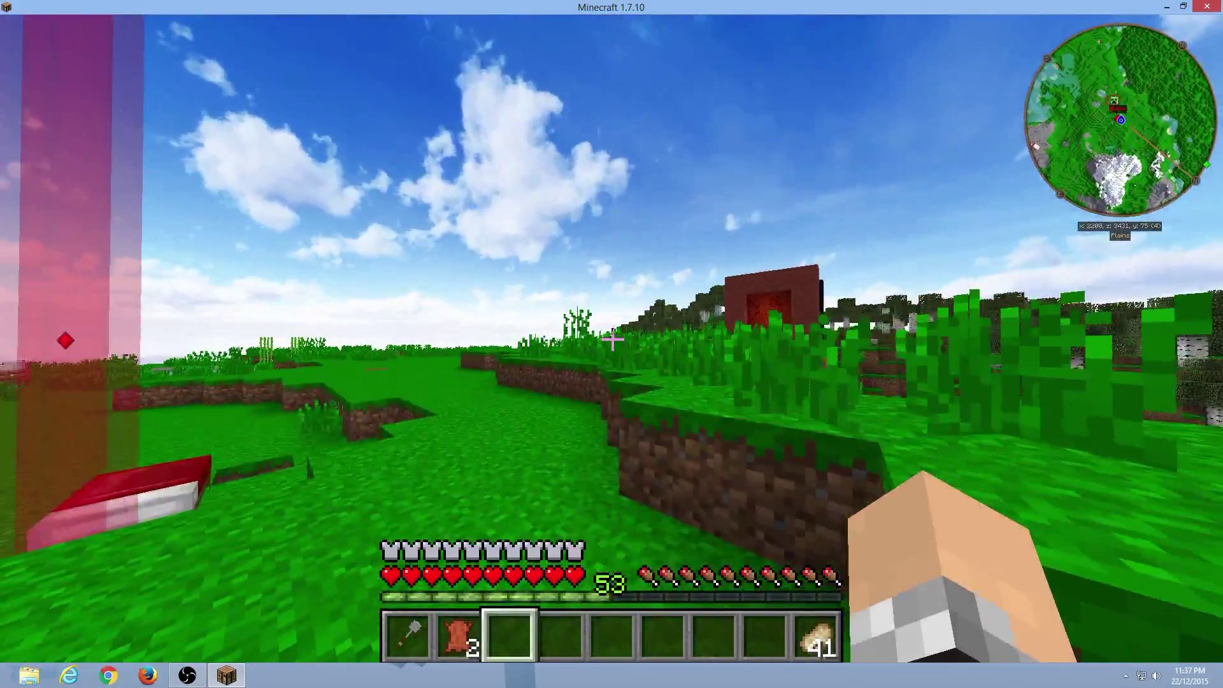
{"action": "key", "text": "e"}
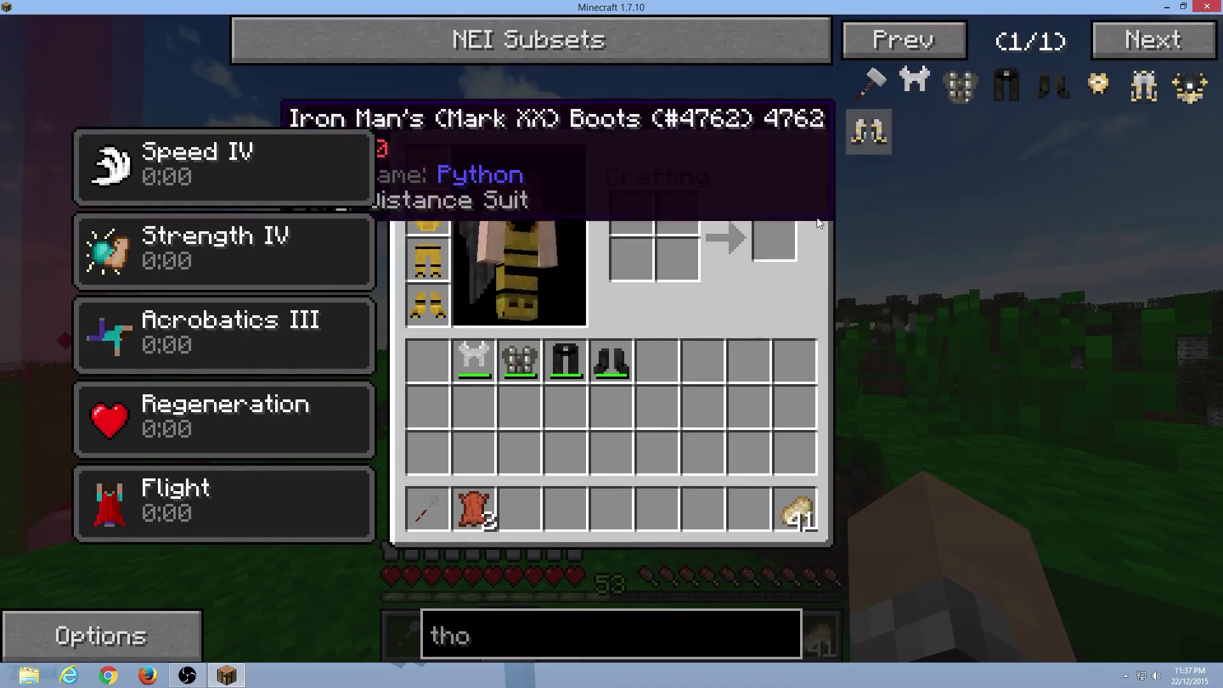
{"action": "left_click", "coordinate": [497, 633]}
{"action": "type", "text": "r"}
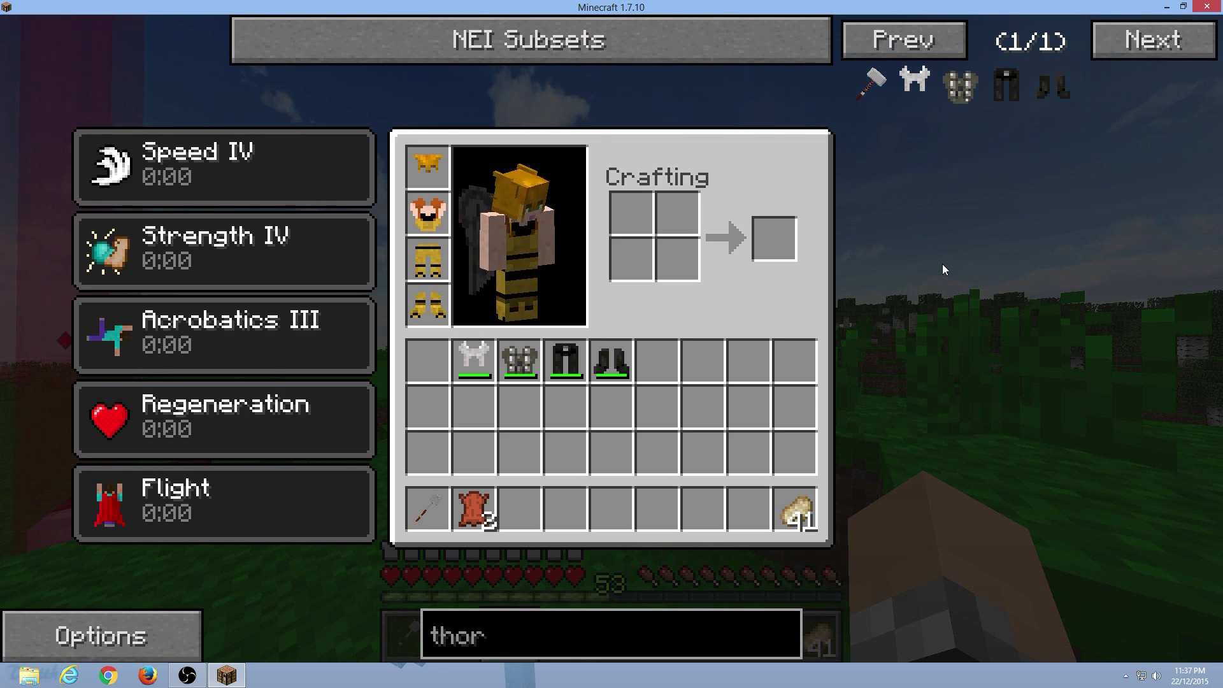
Step: Leave the inventory, save and exit the world to the title screen, and quit the game
{"action": "key", "text": "e"}
{"action": "key", "text": "Escape"}
{"action": "left_click", "coordinate": [605, 476]}
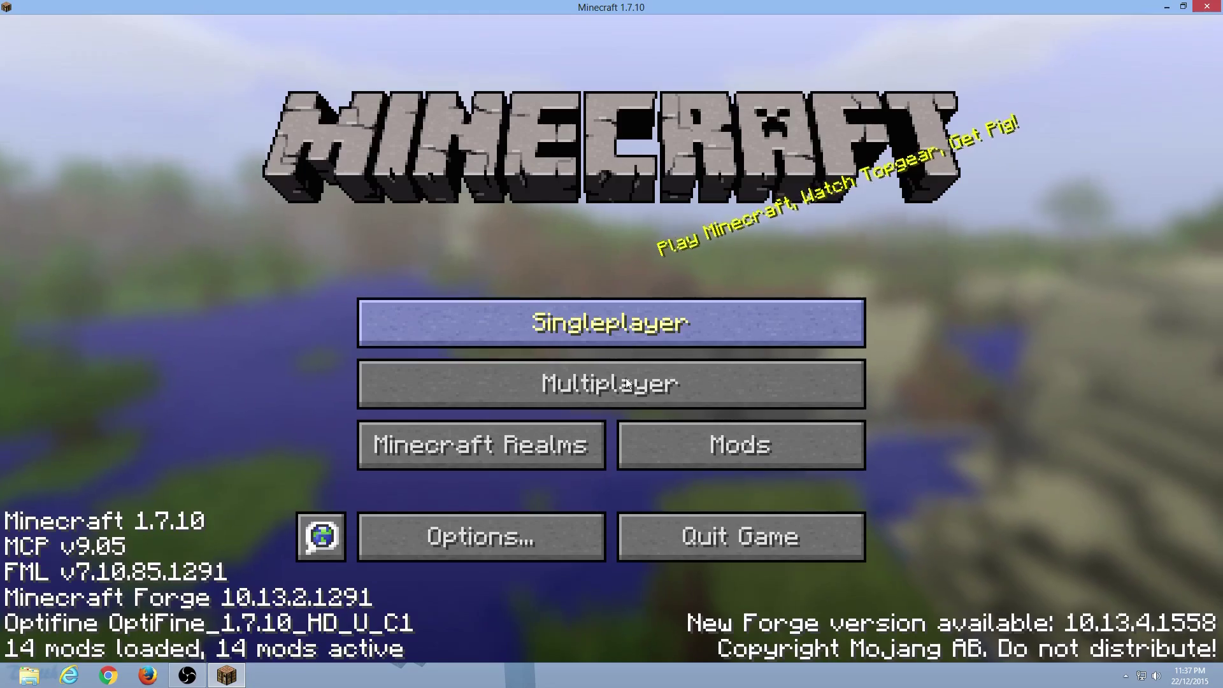
{"action": "left_click", "coordinate": [739, 536]}
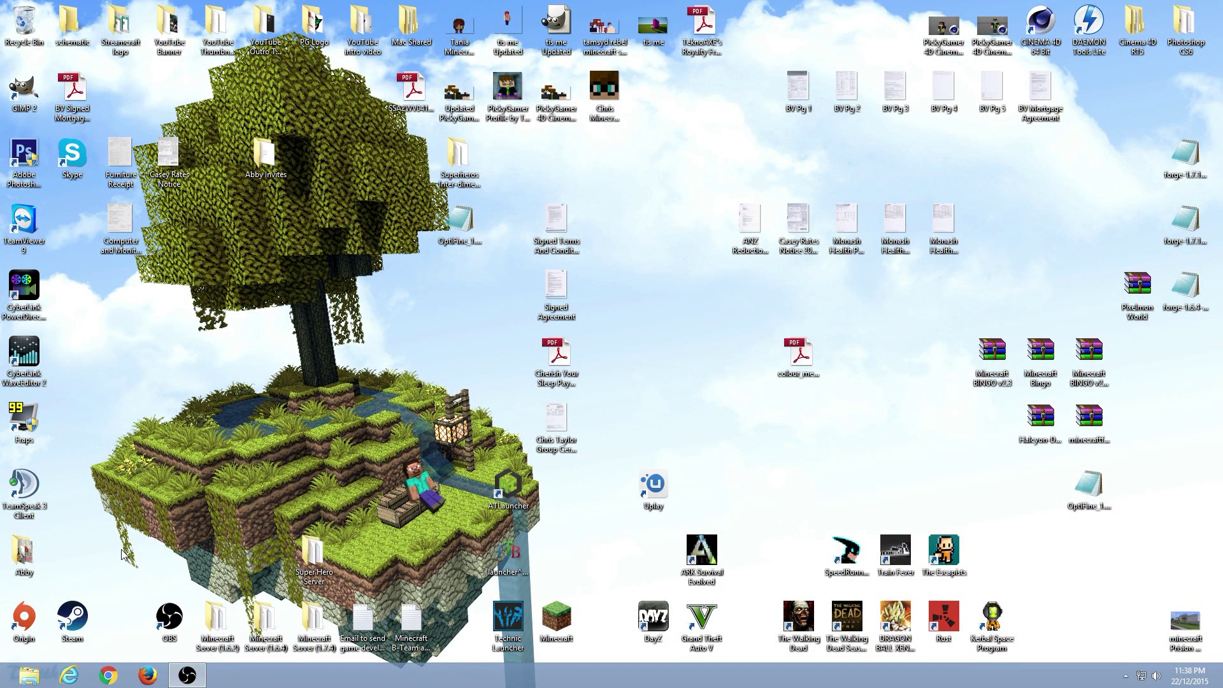
Step: Open File Explorer and search the Windows (C:) drive for ".minecraft"
{"action": "key", "text": "super+e"}
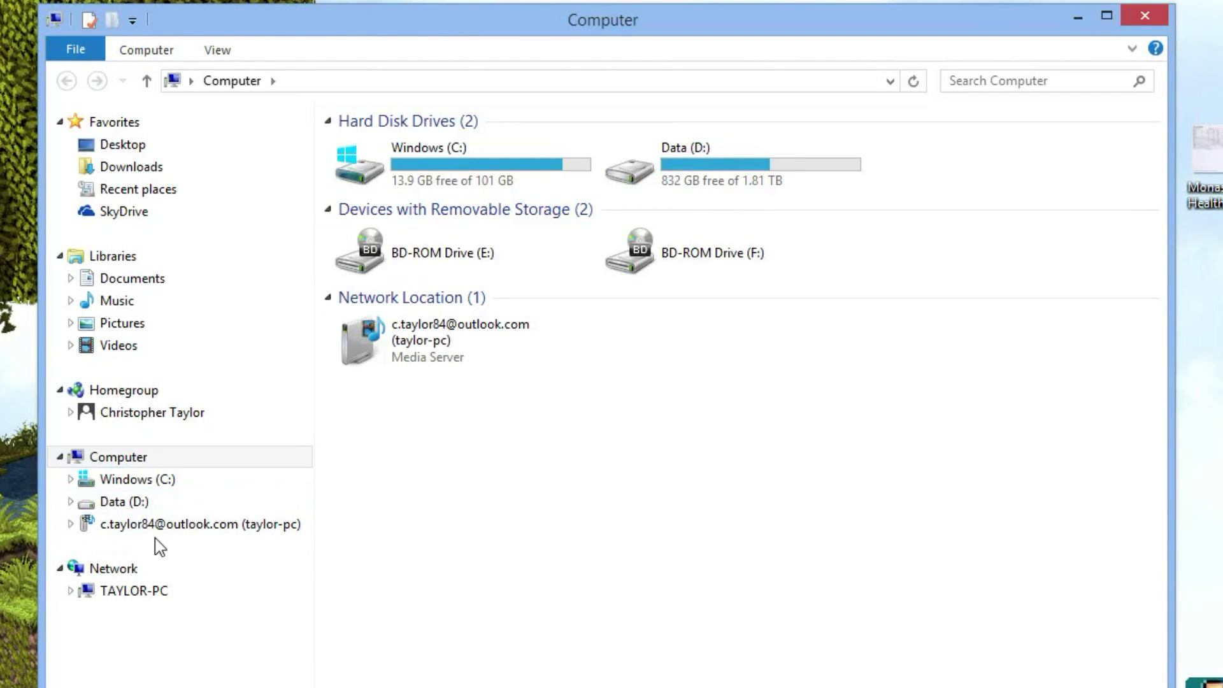
{"action": "left_click", "coordinate": [135, 490]}
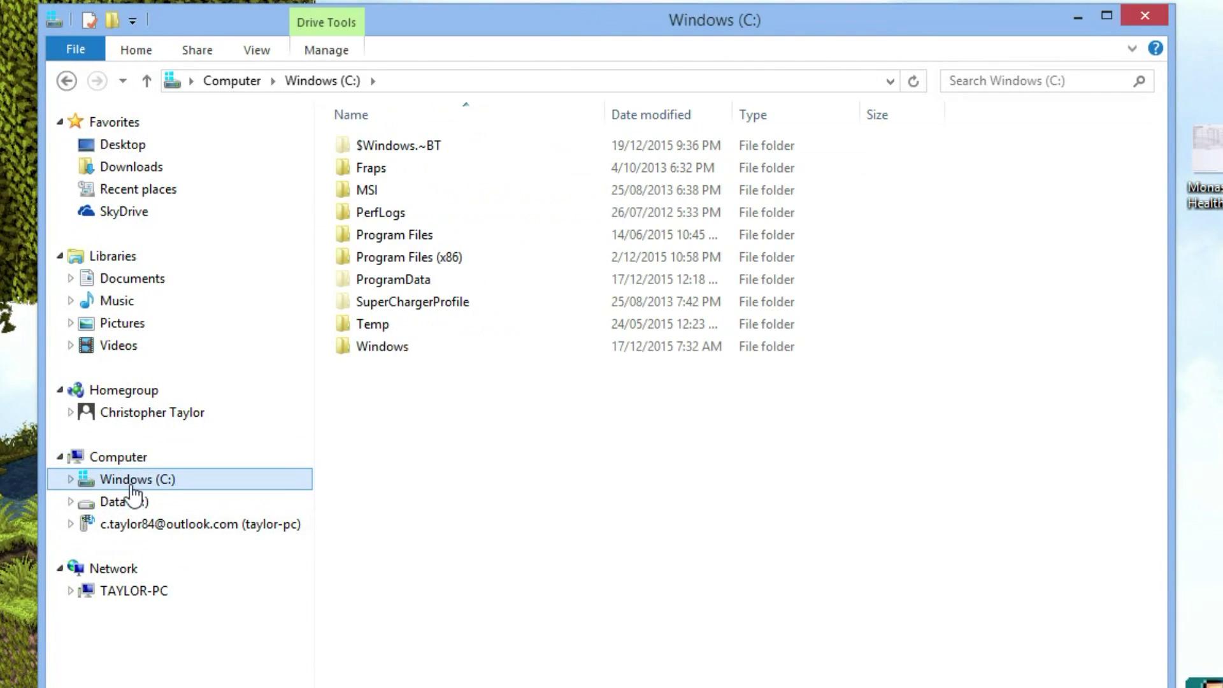
{"action": "left_click", "coordinate": [969, 82]}
{"action": "type", "text": "."}
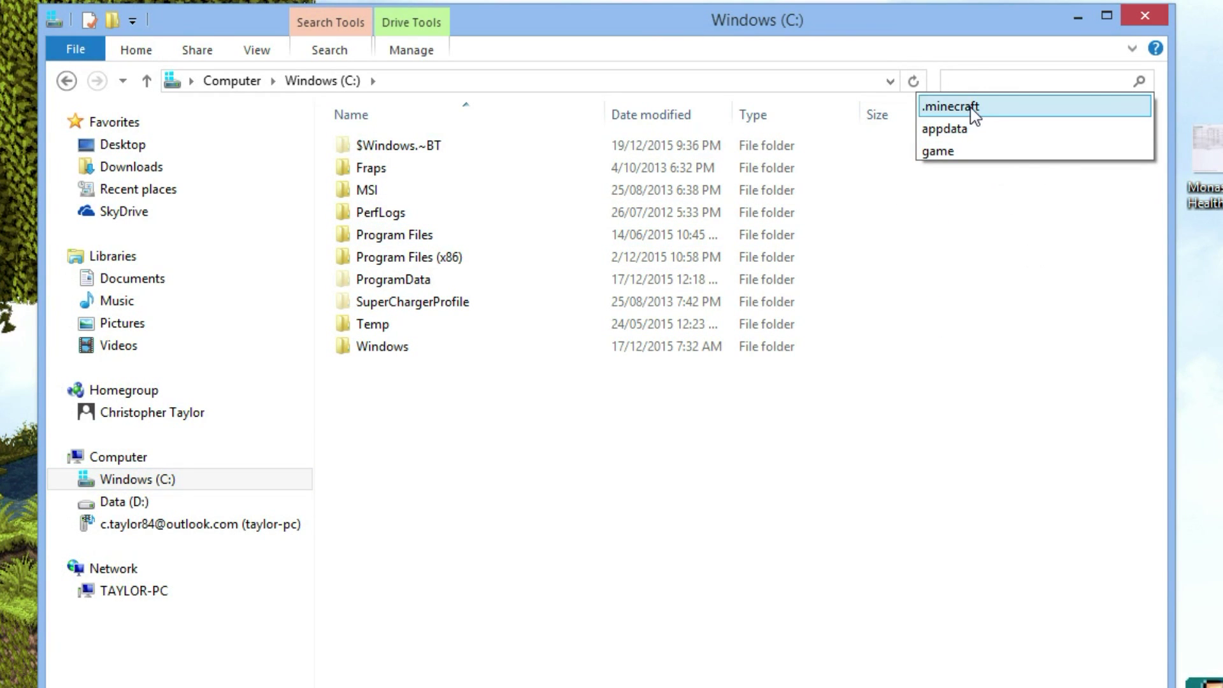
{"action": "type", "text": "mi"}
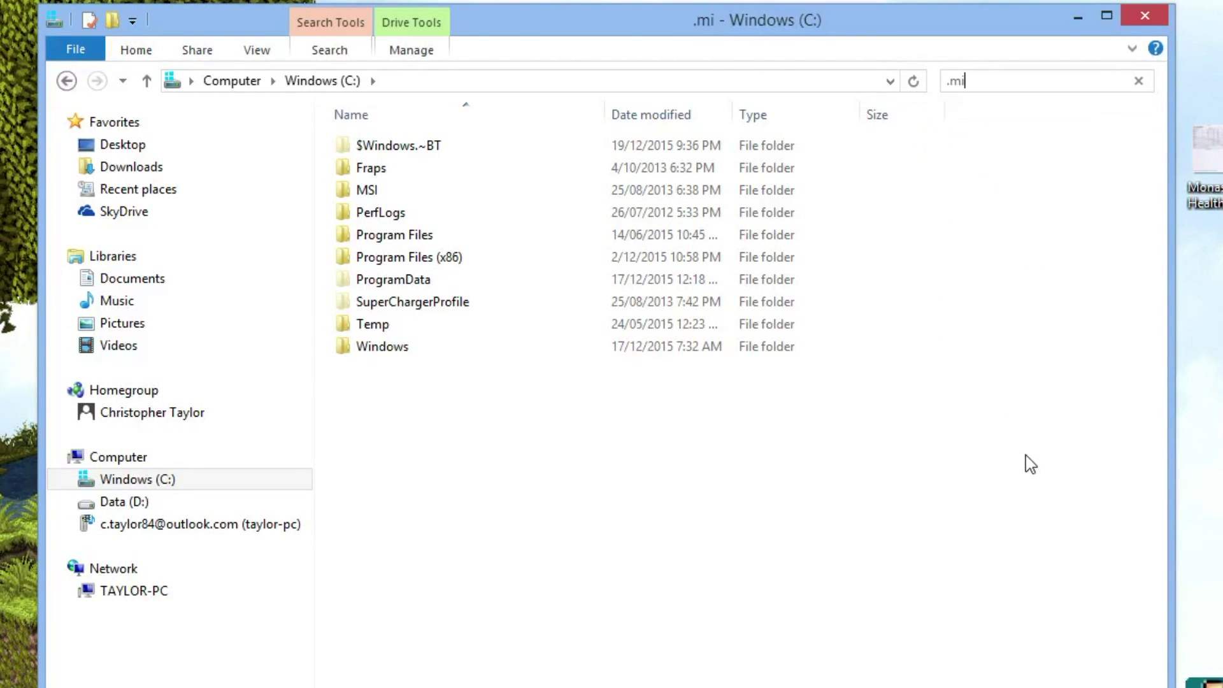
{"action": "type", "text": "necraft"}
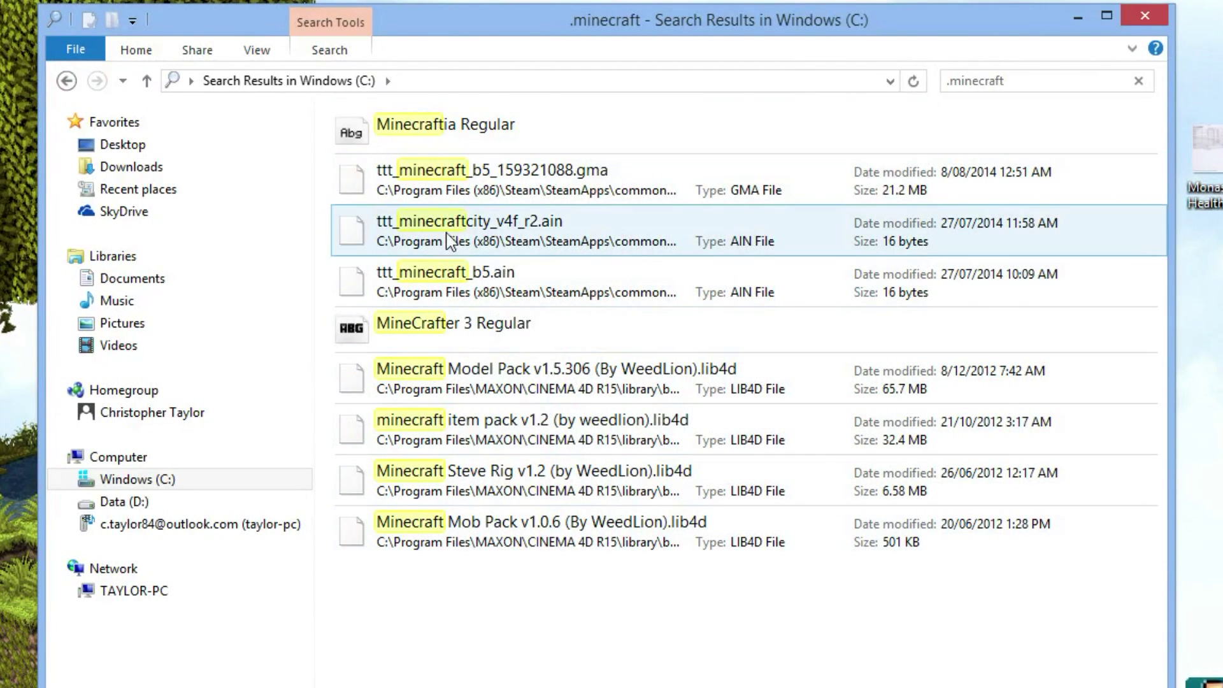
Step: Search the Data (D:) drive for ".minecraft" and open the config folder inside the .minecraft folder in AppData\Roaming
{"action": "left_click", "coordinate": [105, 502]}
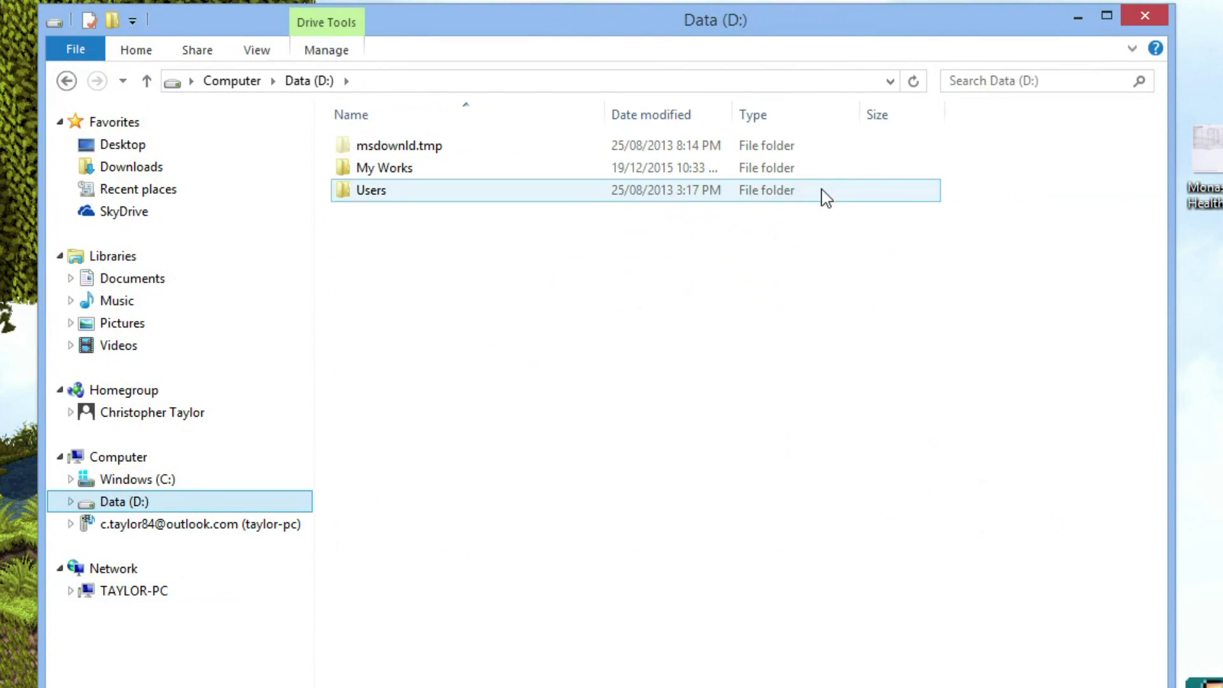
{"action": "left_click", "coordinate": [1002, 80]}
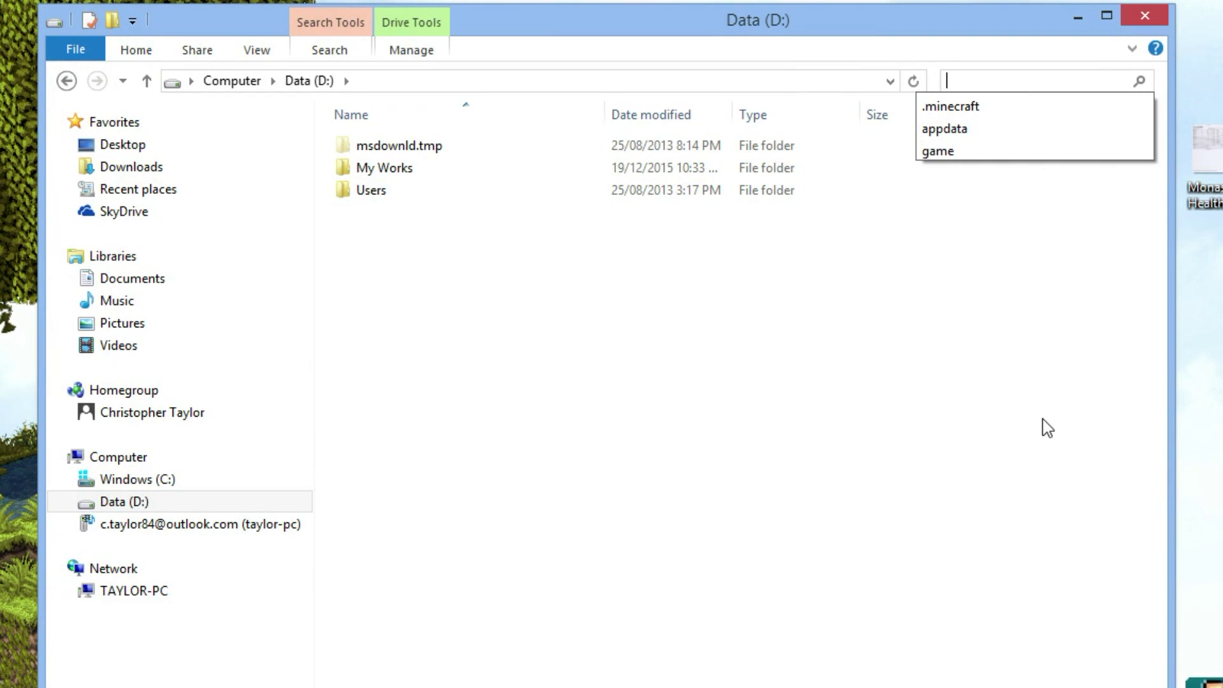
{"action": "type", "text": ".minecraft"}
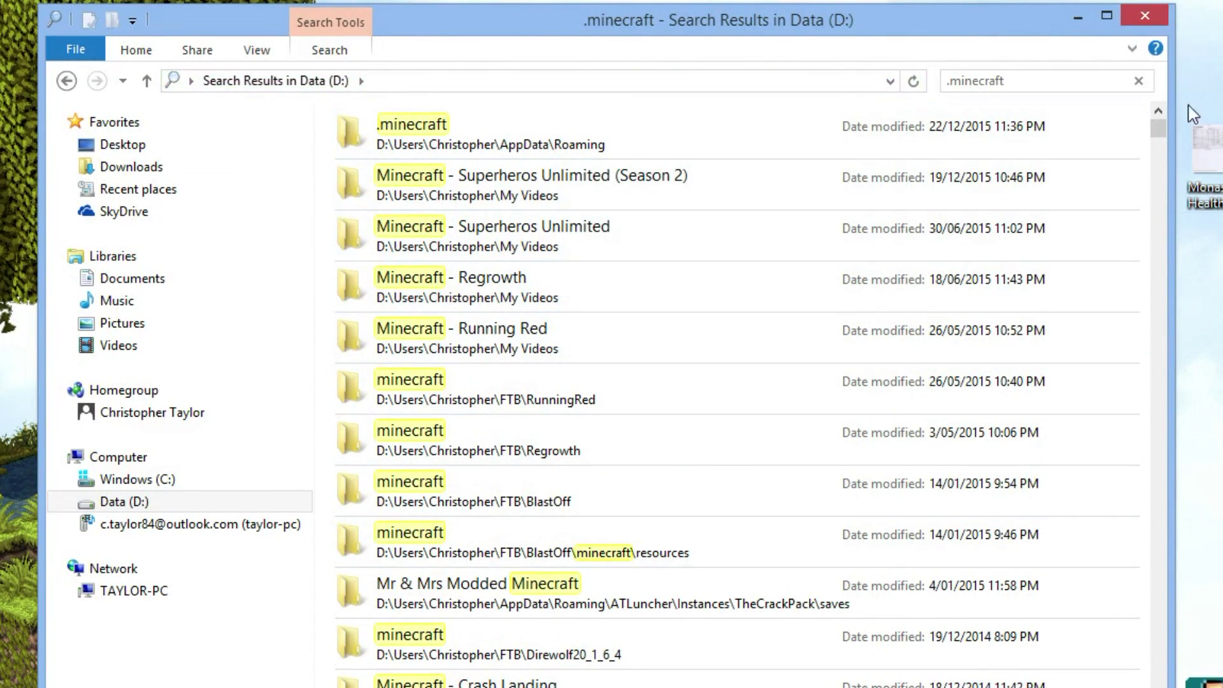
{"action": "left_click_drag", "start_coordinate": [1158, 139], "coordinate": [1144, 90]}
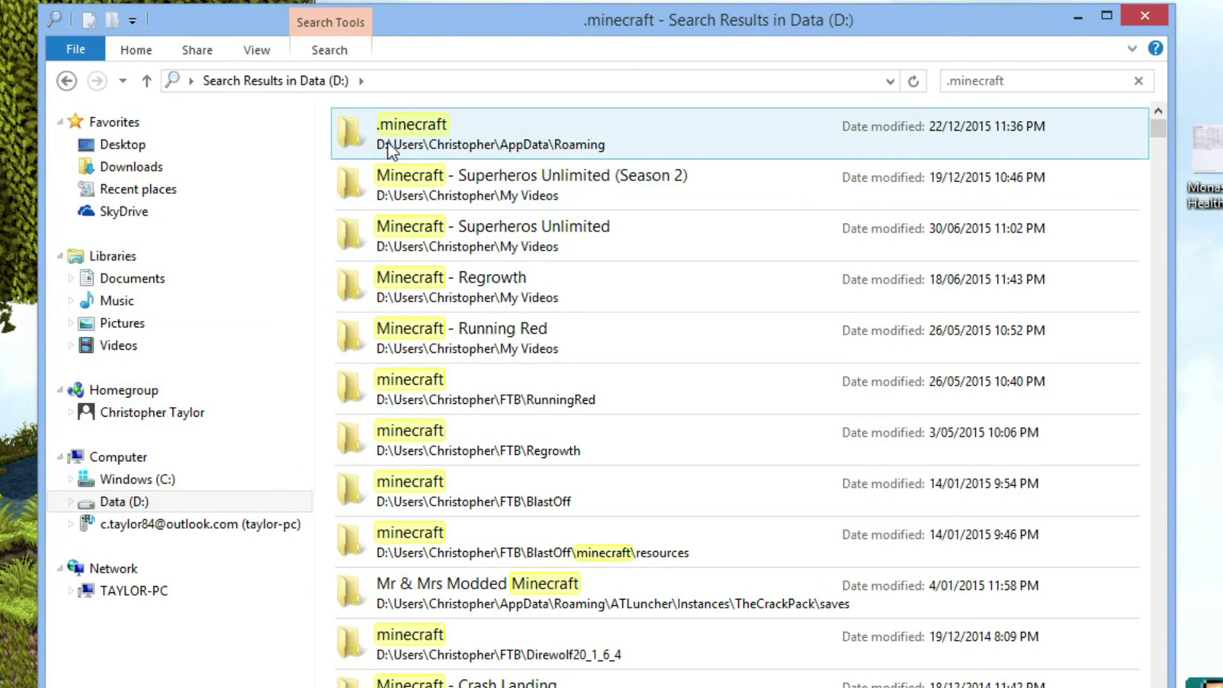
{"action": "double_click", "coordinate": [400, 142]}
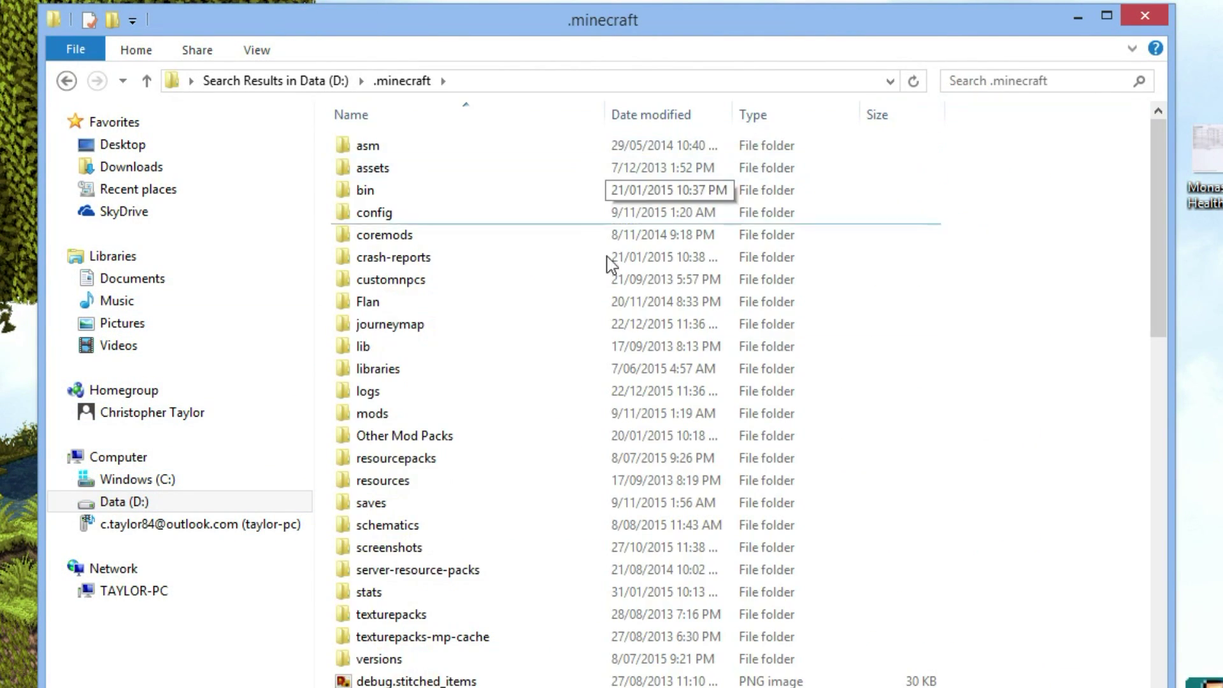
{"action": "double_click", "coordinate": [385, 220]}
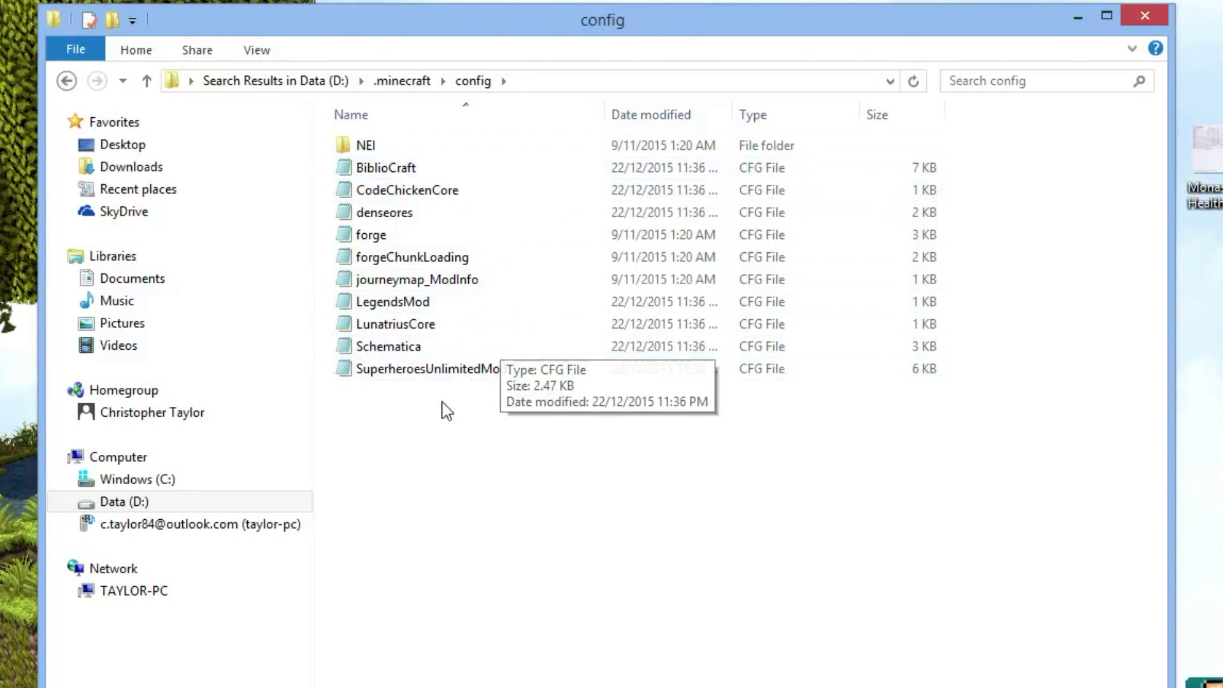
Step: Open the SuperheroesUnlimitedMod configuration file, choosing to keep using Notepad for all .cfg files
{"action": "double_click", "coordinate": [368, 376]}
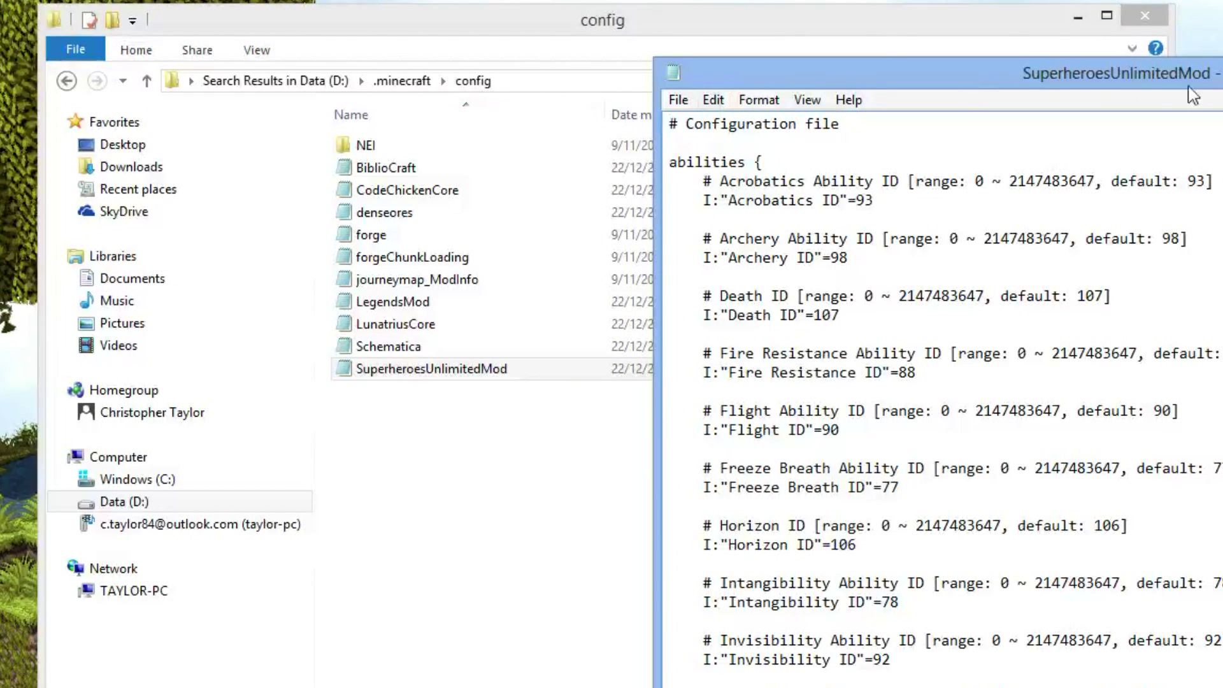
{"action": "key", "text": "alt+F4"}
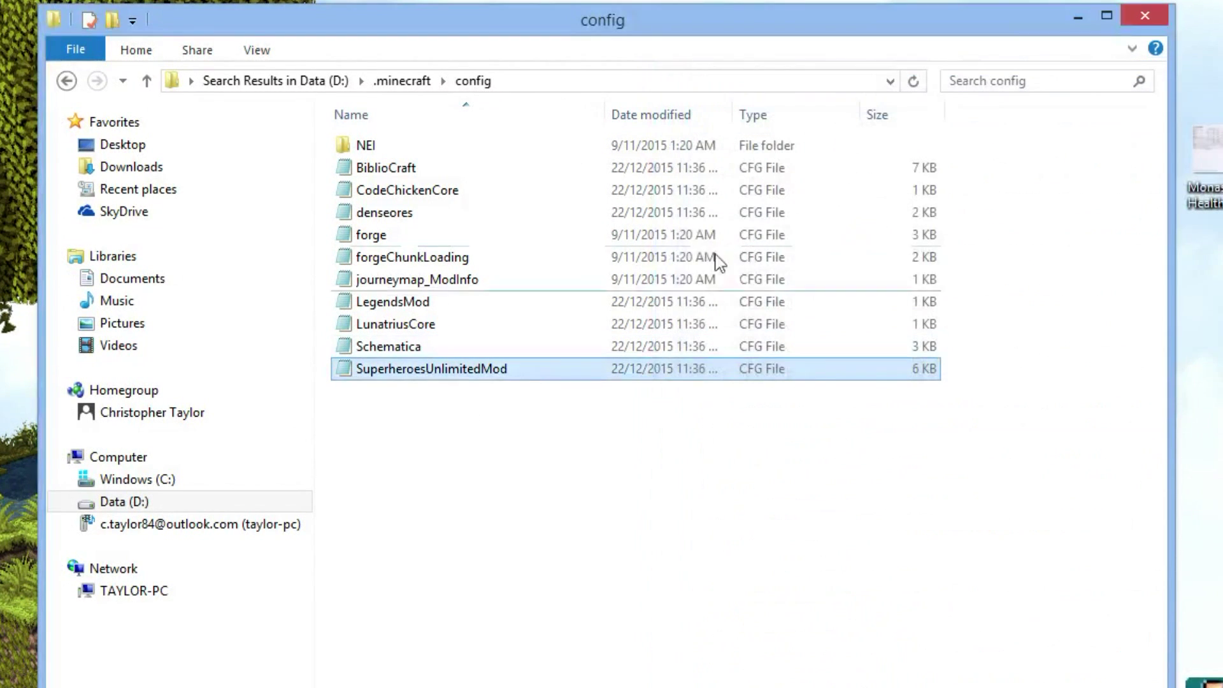
{"action": "right_click", "coordinate": [391, 382]}
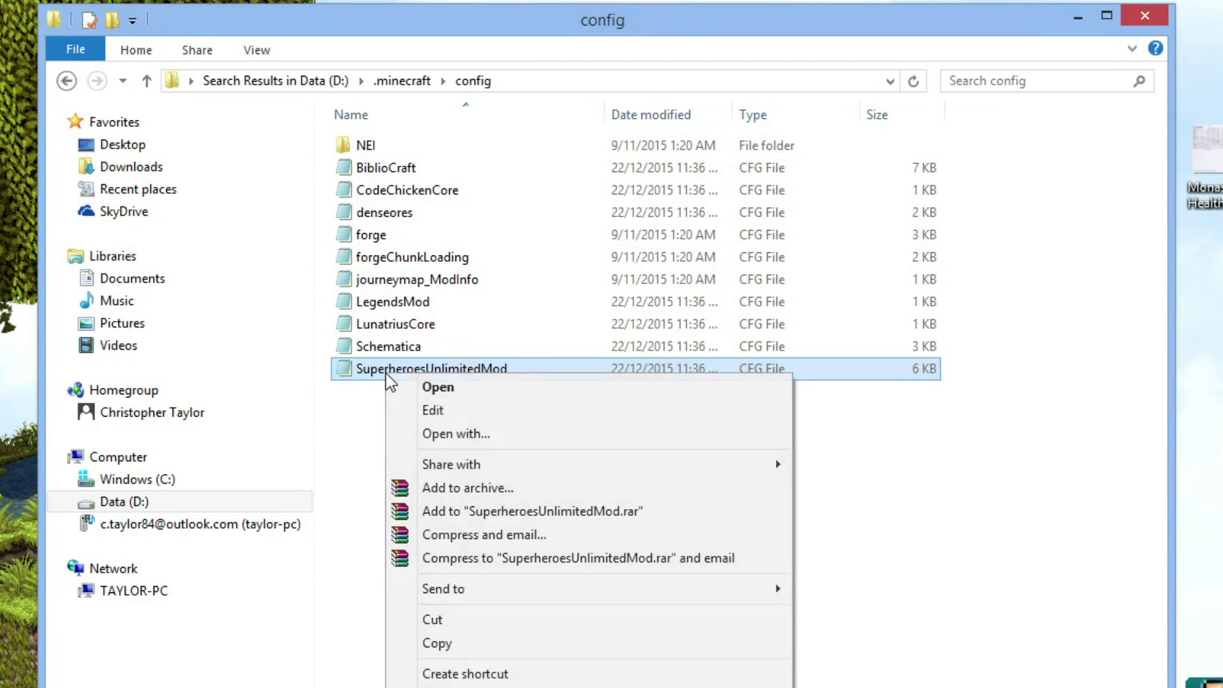
{"action": "left_click", "coordinate": [470, 433]}
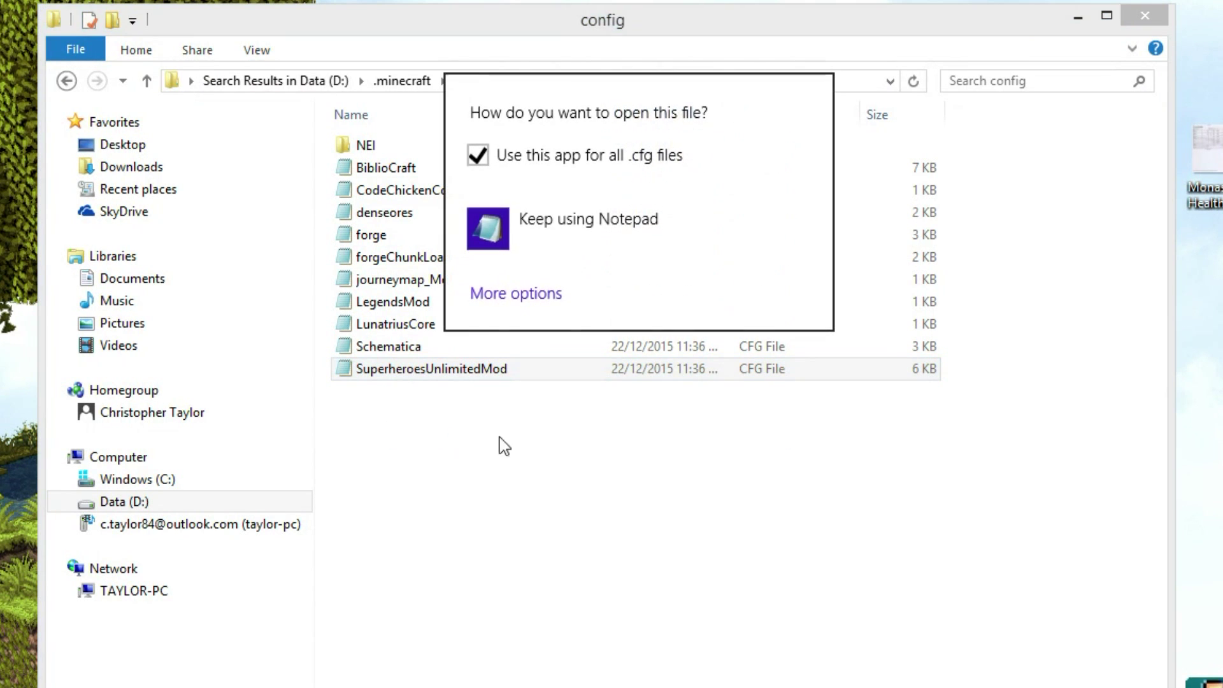
{"action": "left_click", "coordinate": [495, 297]}
{"action": "scroll", "coordinate": [605, 417], "scroll_direction": "down", "scroll_amount": 1}
{"action": "scroll", "coordinate": [611, 427], "scroll_direction": "down", "scroll_amount": 5}
{"action": "scroll", "coordinate": [605, 265], "scroll_direction": "up", "scroll_amount": 6}
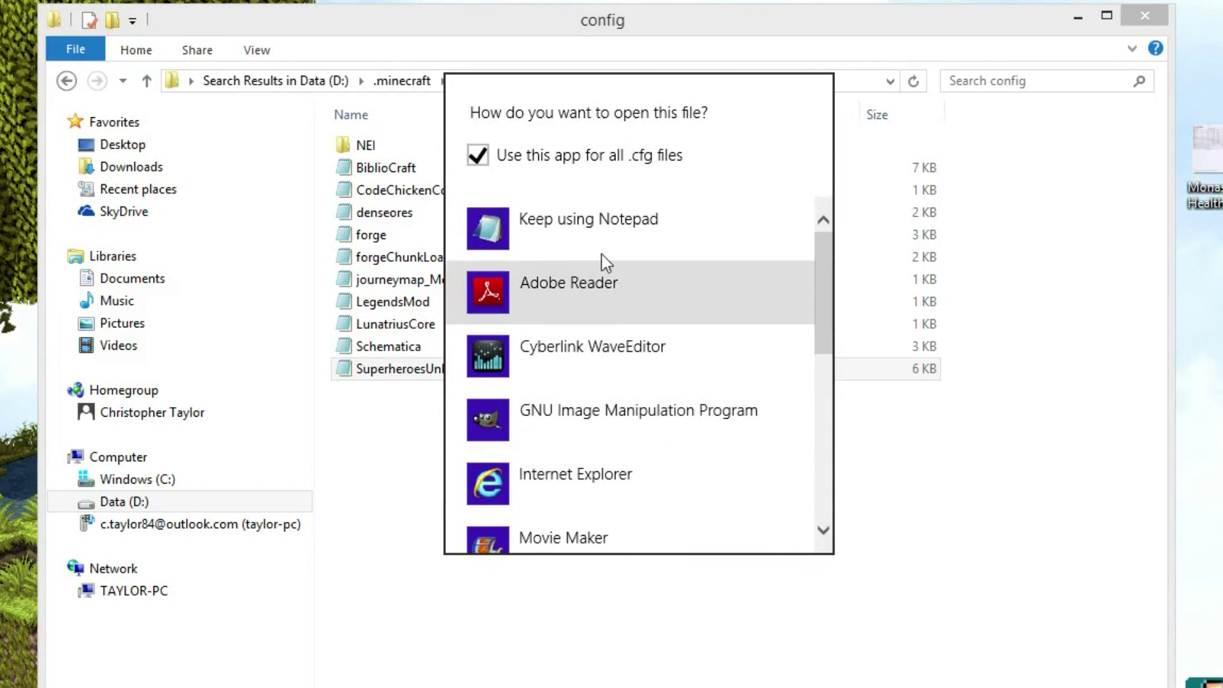
{"action": "scroll", "coordinate": [599, 287], "scroll_direction": "down", "scroll_amount": 6}
{"action": "scroll", "coordinate": [608, 349], "scroll_direction": "down", "scroll_amount": 3}
{"action": "scroll", "coordinate": [554, 401], "scroll_direction": "up", "scroll_amount": 8}
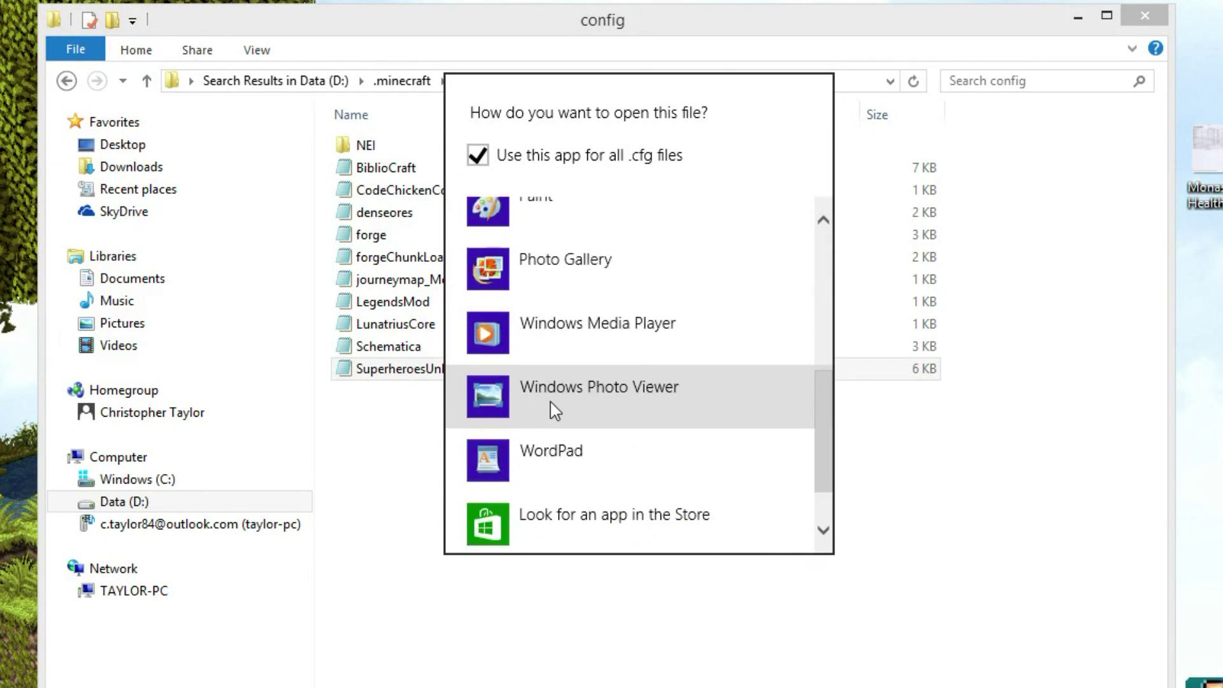
{"action": "left_click", "coordinate": [576, 244]}
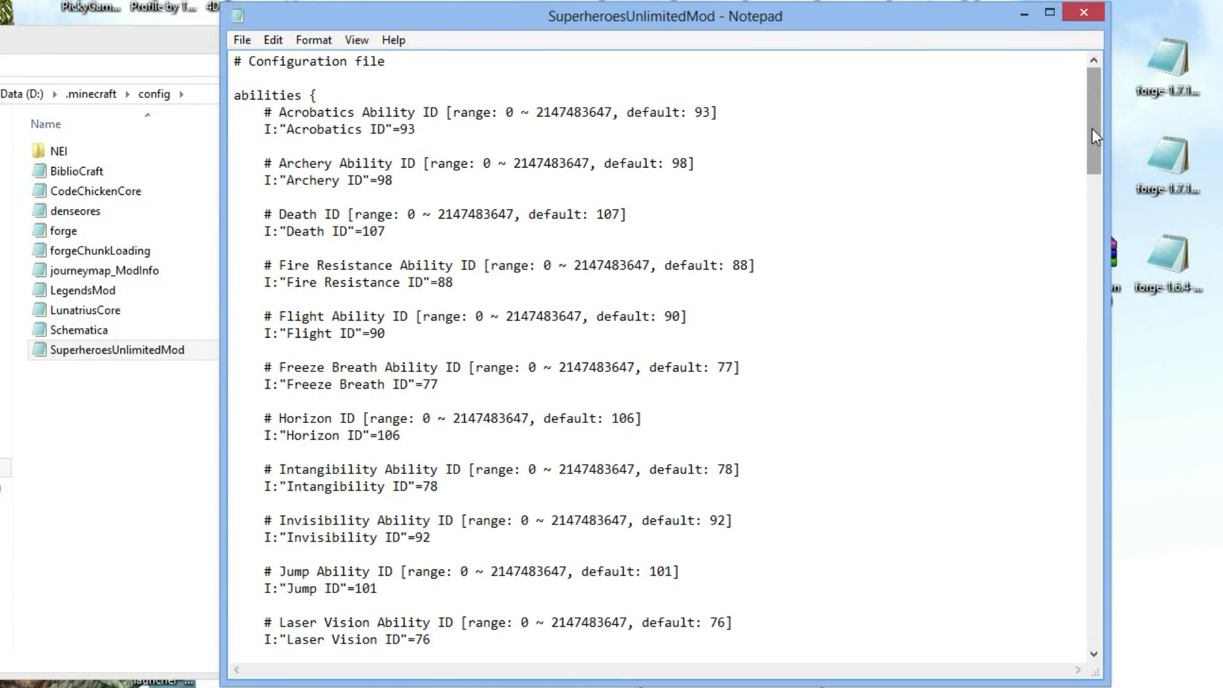
Step: In the "game rules" section, set "All Crafting Table Recipes" to true
{"action": "left_click_drag", "start_coordinate": [1197, 247], "coordinate": [1193, 263]}
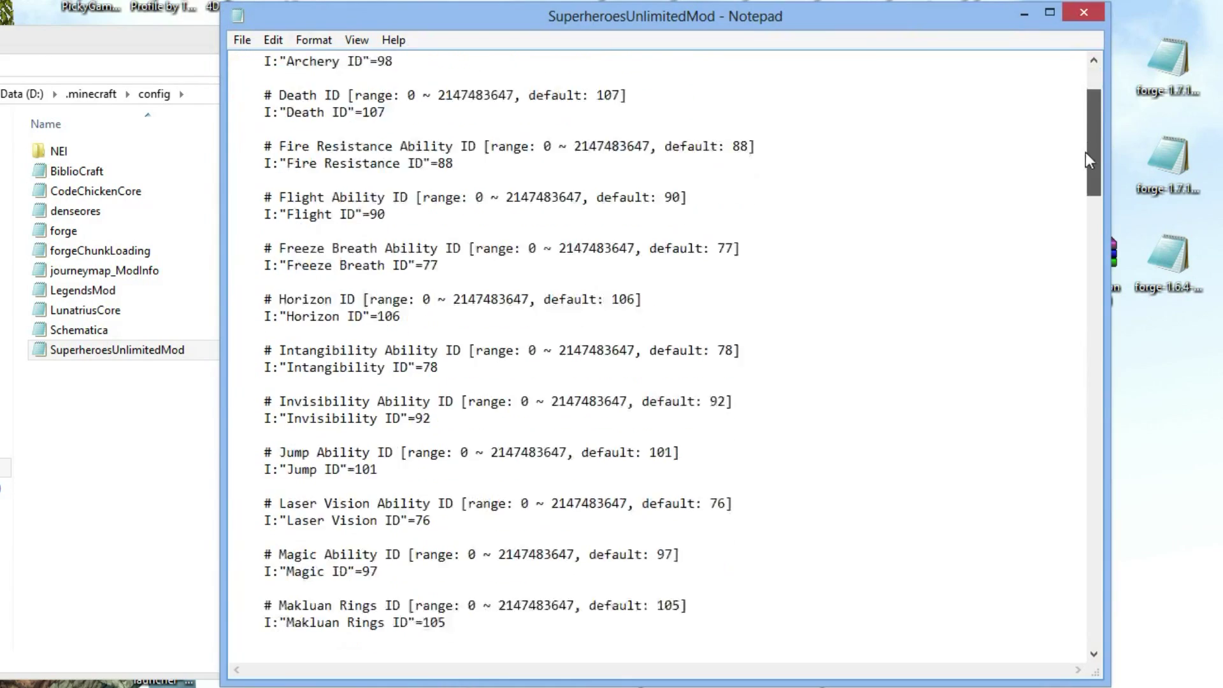
{"action": "left_click_drag", "start_coordinate": [1085, 152], "coordinate": [1078, 365]}
{"action": "scroll", "coordinate": [449, 406], "scroll_direction": "down", "scroll_amount": 1}
{"action": "left_click_drag", "start_coordinate": [280, 364], "coordinate": [345, 368]}
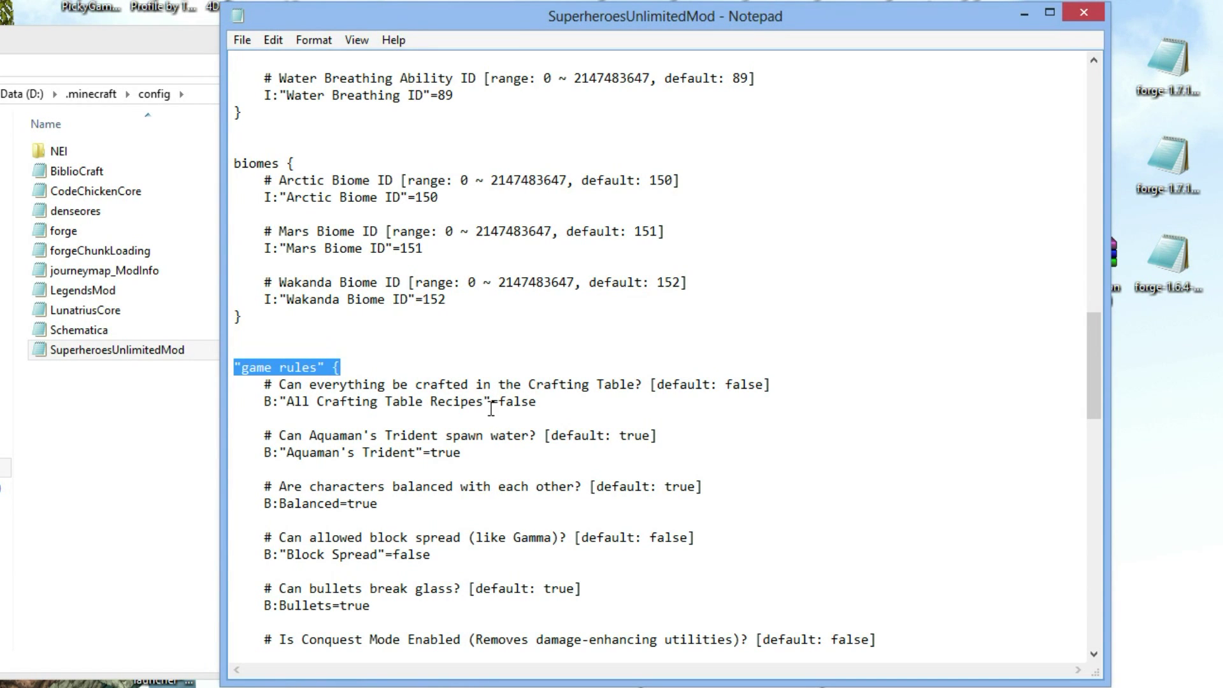
{"action": "left_click_drag", "start_coordinate": [538, 401], "coordinate": [529, 402]}
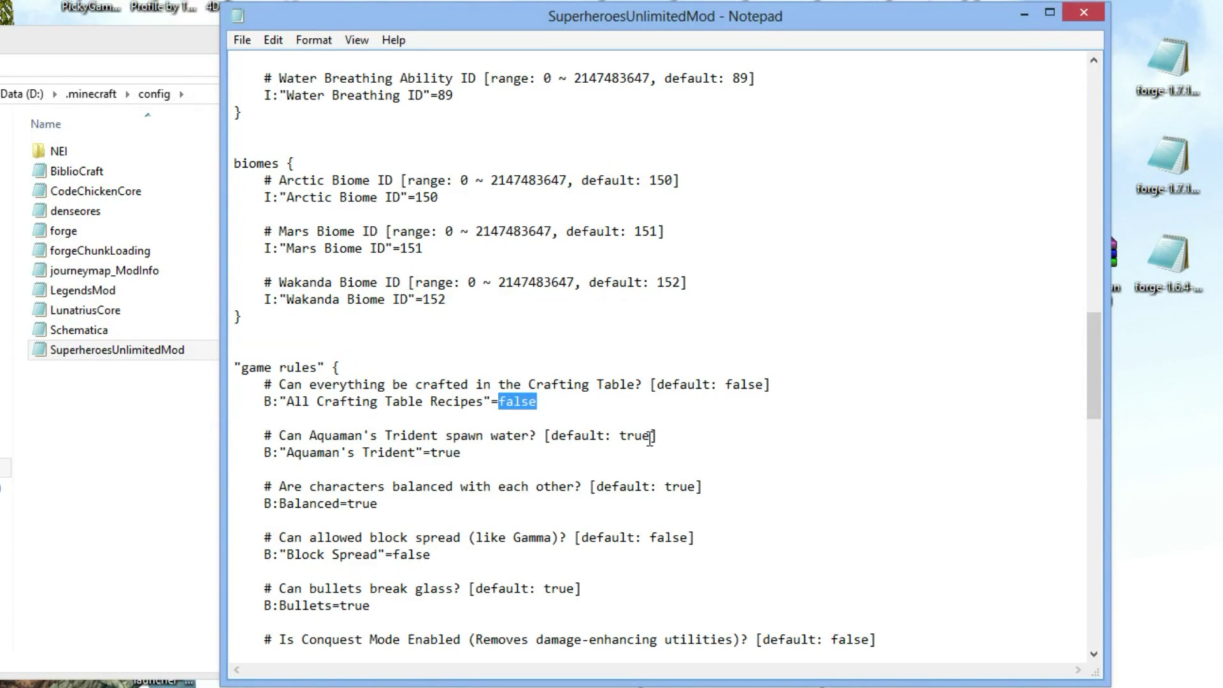
{"action": "type", "text": "tru"}
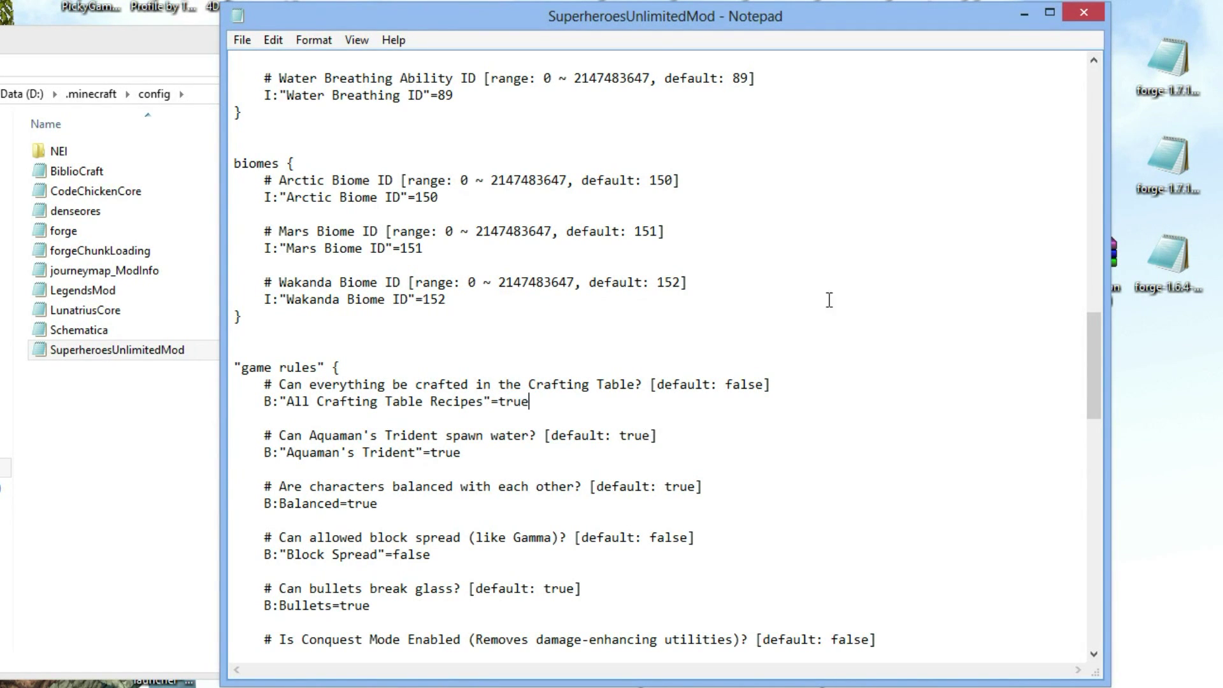
Step: Save the SuperheroesUnlimitedMod configuration file, then close it and the config folder window
{"action": "left_click", "coordinate": [243, 40]}
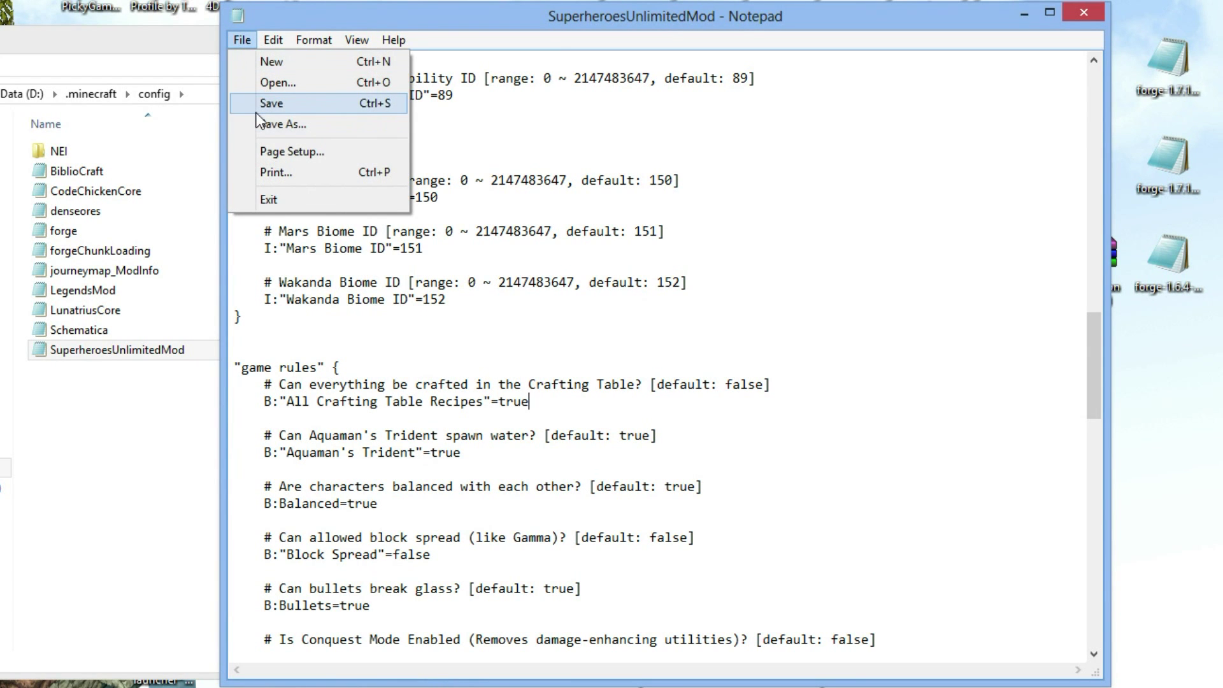
{"action": "left_click", "coordinate": [261, 104]}
{"action": "left_click", "coordinate": [1083, 13]}
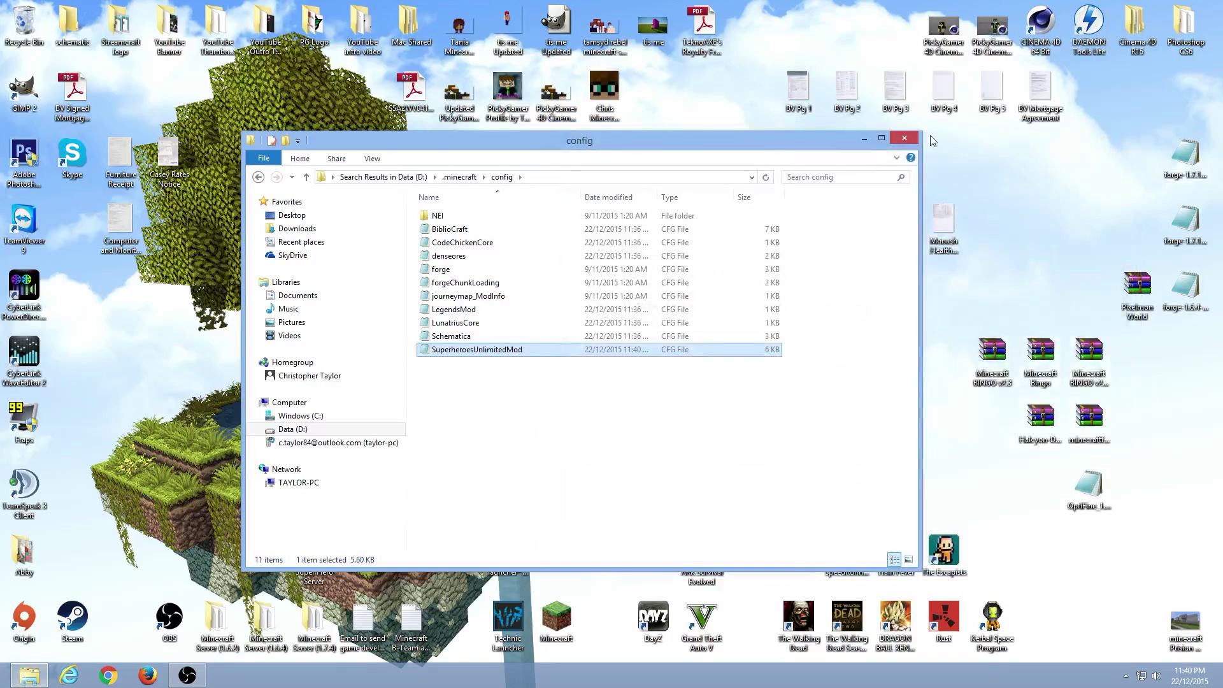
{"action": "left_click", "coordinate": [914, 138]}
Step: Launch Minecraft with the Forge 1.7.10 profile and maximize the game window
{"action": "double_click", "coordinate": [556, 621]}
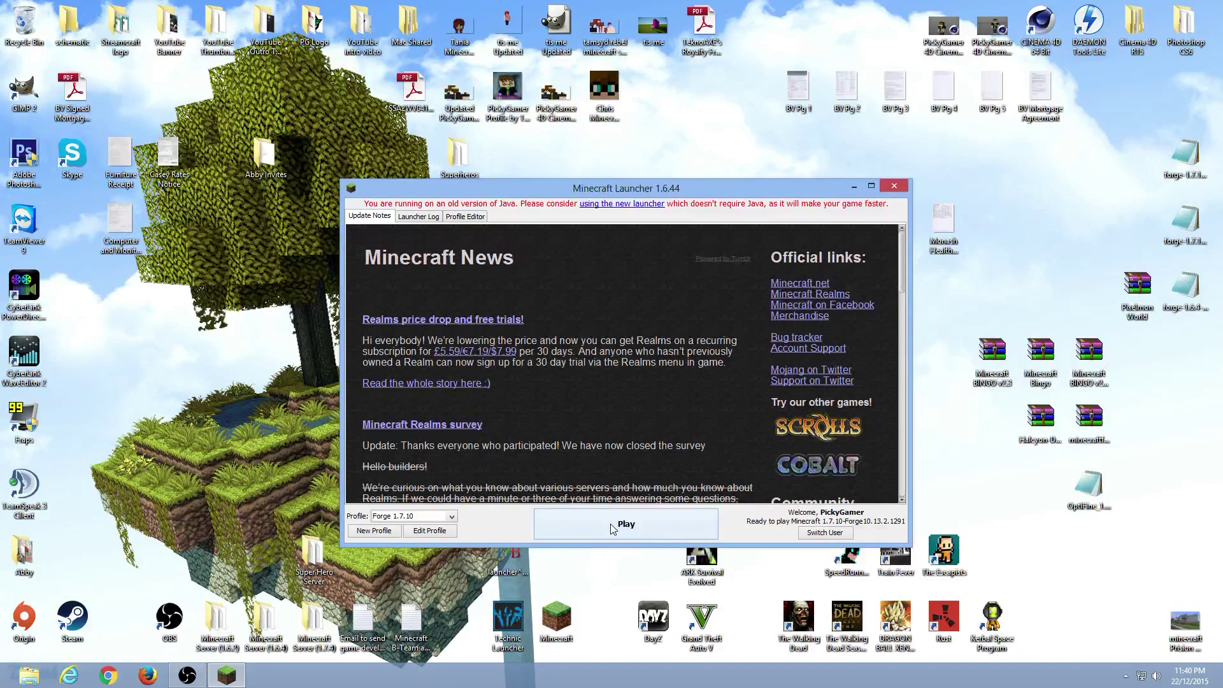
{"action": "left_click", "coordinate": [610, 523]}
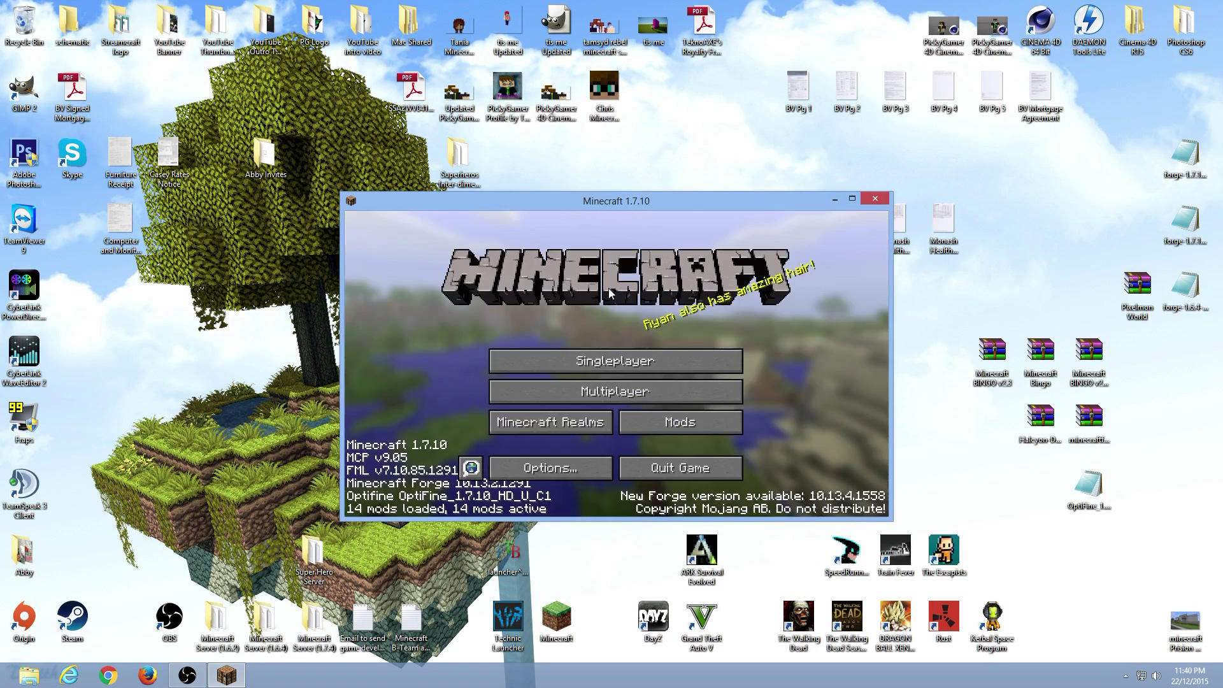
{"action": "left_click", "coordinate": [853, 199]}
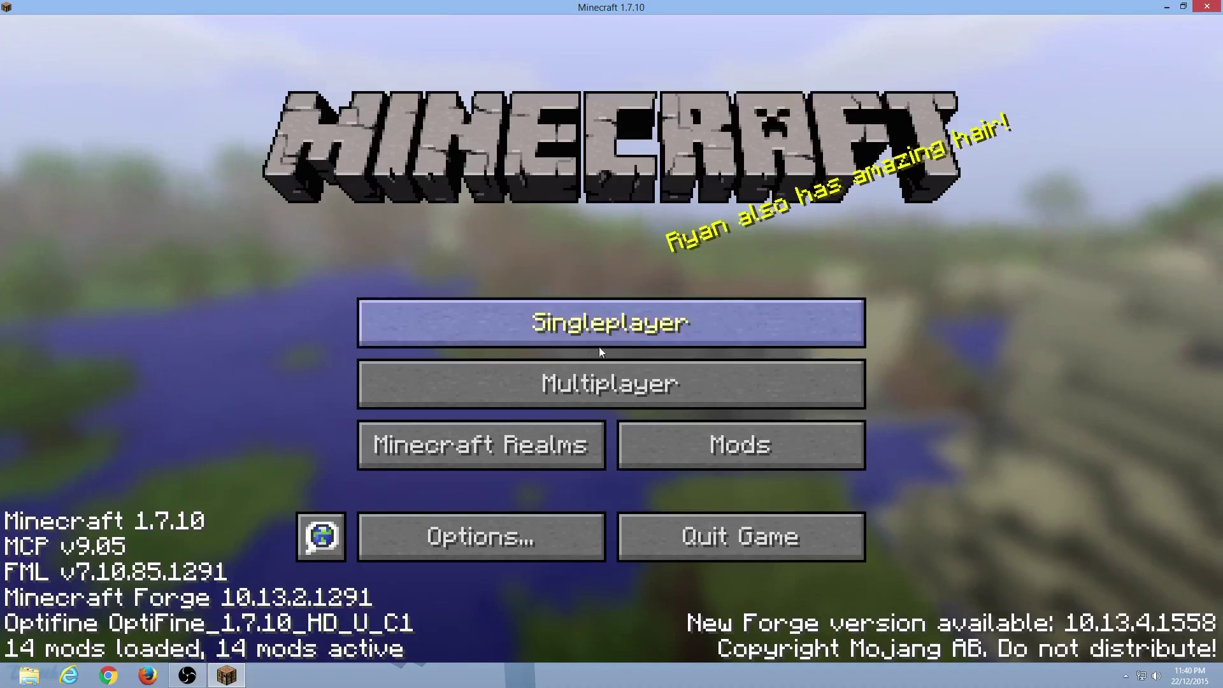
Step: Load the saved singleplayer world and show the crafting recipe for Thor's helmet from the inventory's item list
{"action": "left_click", "coordinate": [579, 332]}
{"action": "double_click", "coordinate": [450, 136]}
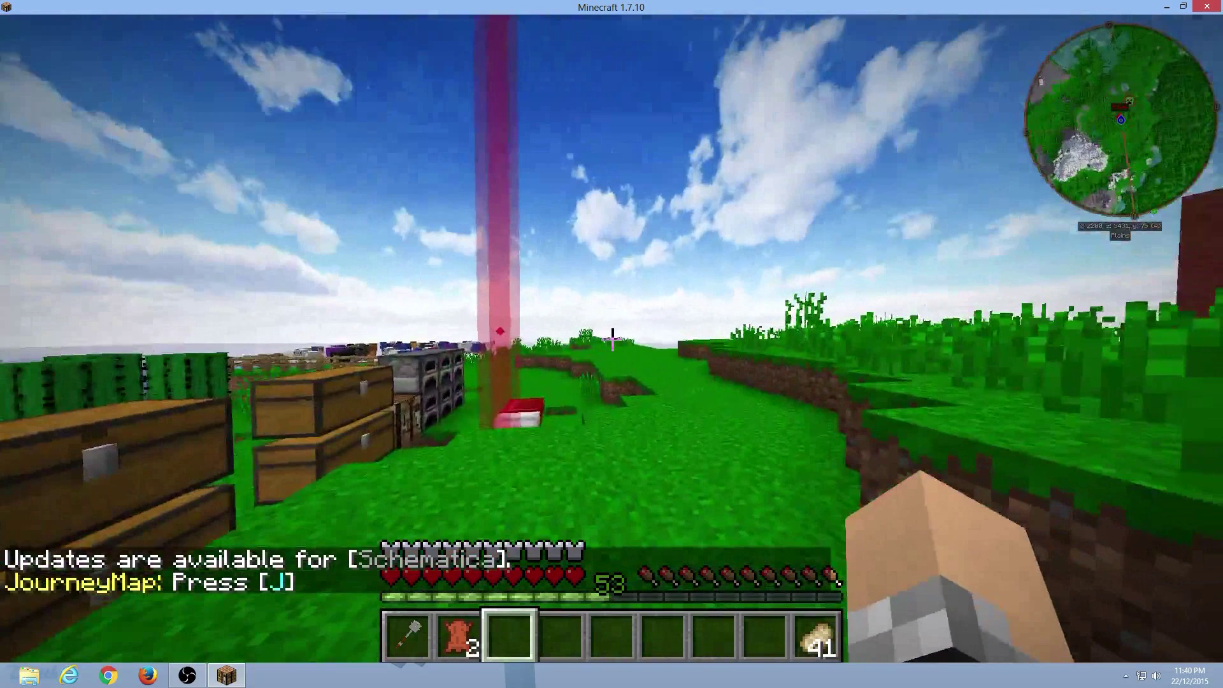
{"action": "key", "text": "e"}
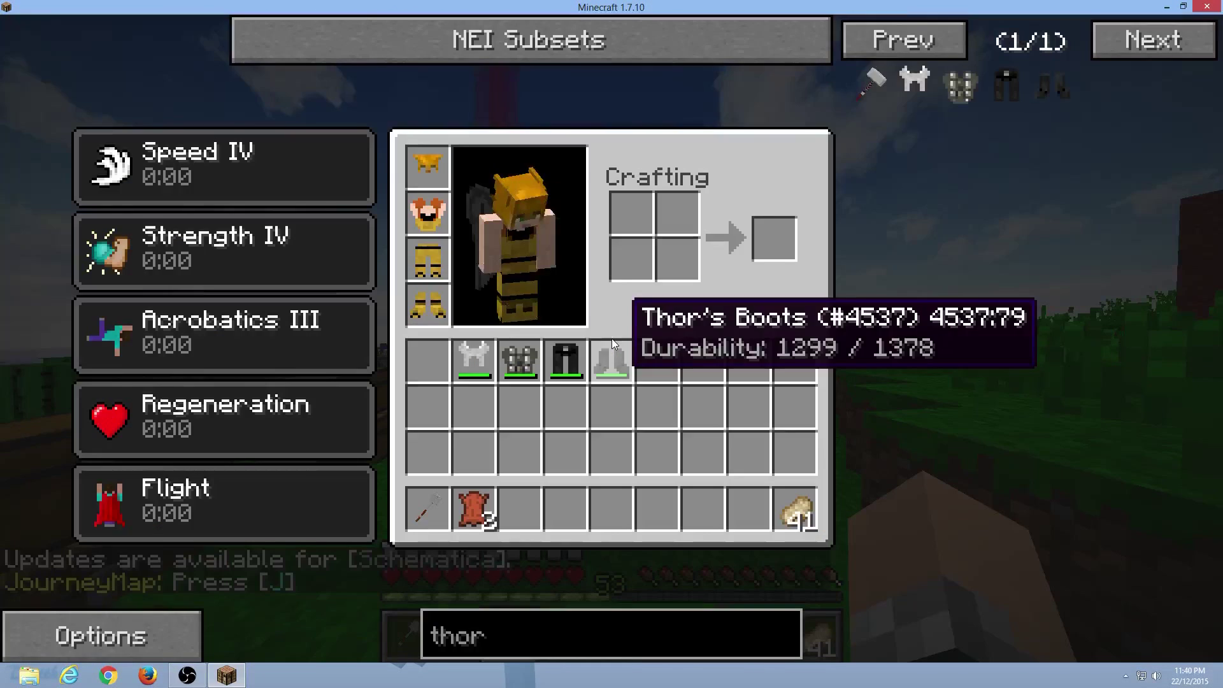
{"action": "left_click", "coordinate": [911, 83]}
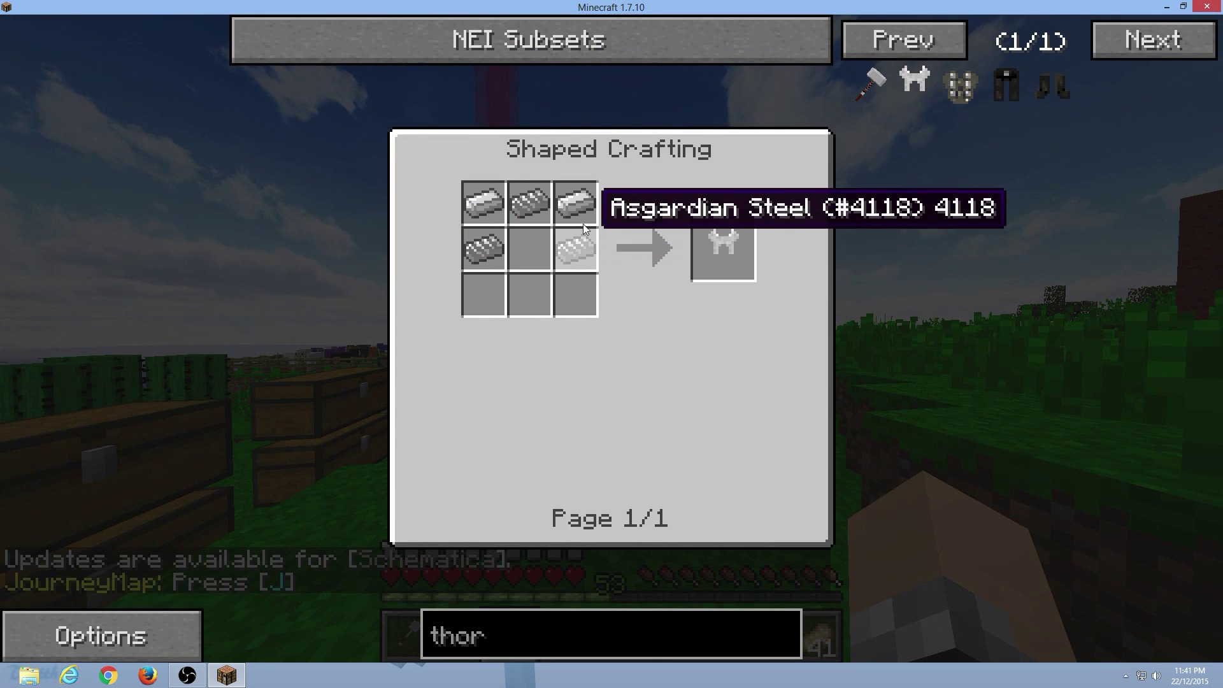
Step: Show the crafting recipes for Thor's Suit, leggings and boots from the filtered item list
{"action": "left_click", "coordinate": [955, 93]}
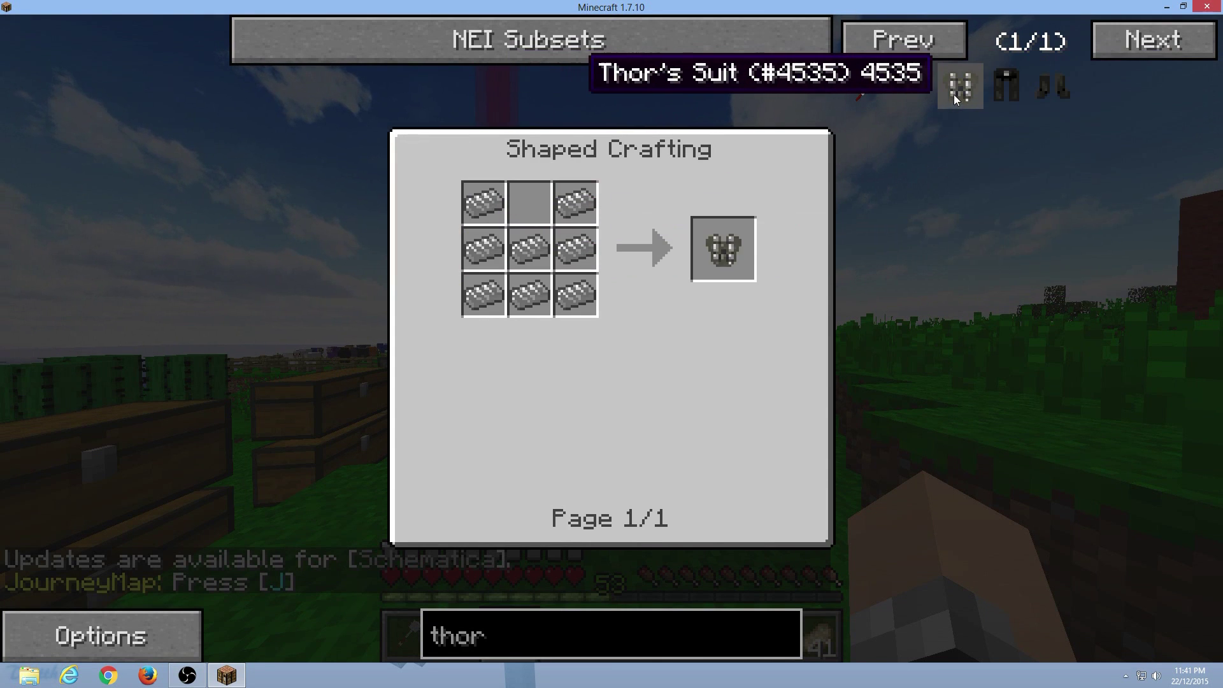
{"action": "left_click", "coordinate": [1004, 87]}
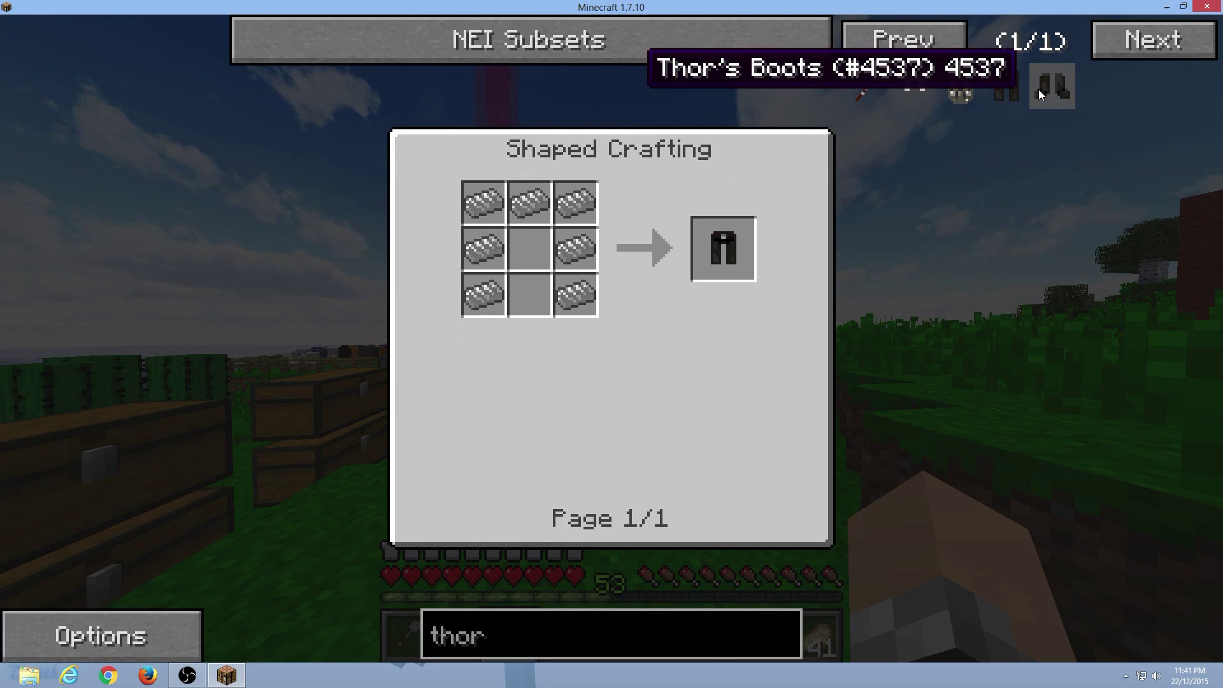
{"action": "left_click", "coordinate": [1039, 89]}
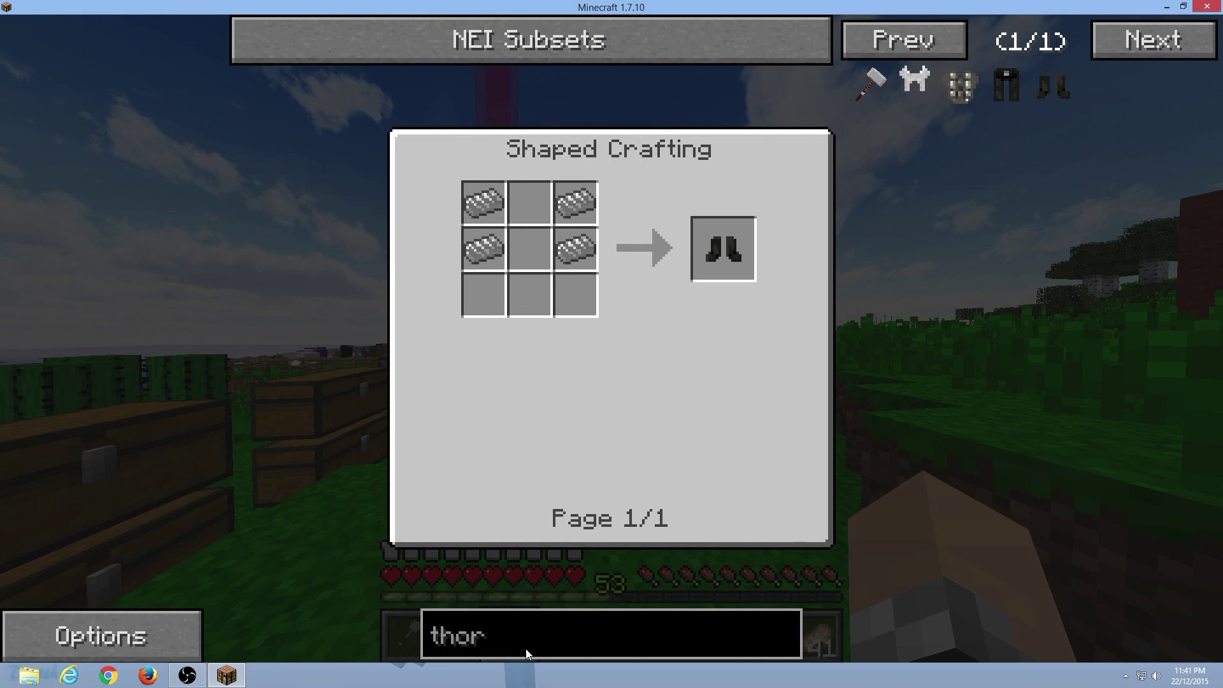
Step: Search the item list for "super" and show the recipes for the Superman Logo, its Red Diamond Block ingredient and the ring
{"action": "key", "text": "BackSpace"}
{"action": "key", "text": "BackSpace"}
{"action": "key", "text": "BackSpace"}
{"action": "key", "text": "BackSpace"}
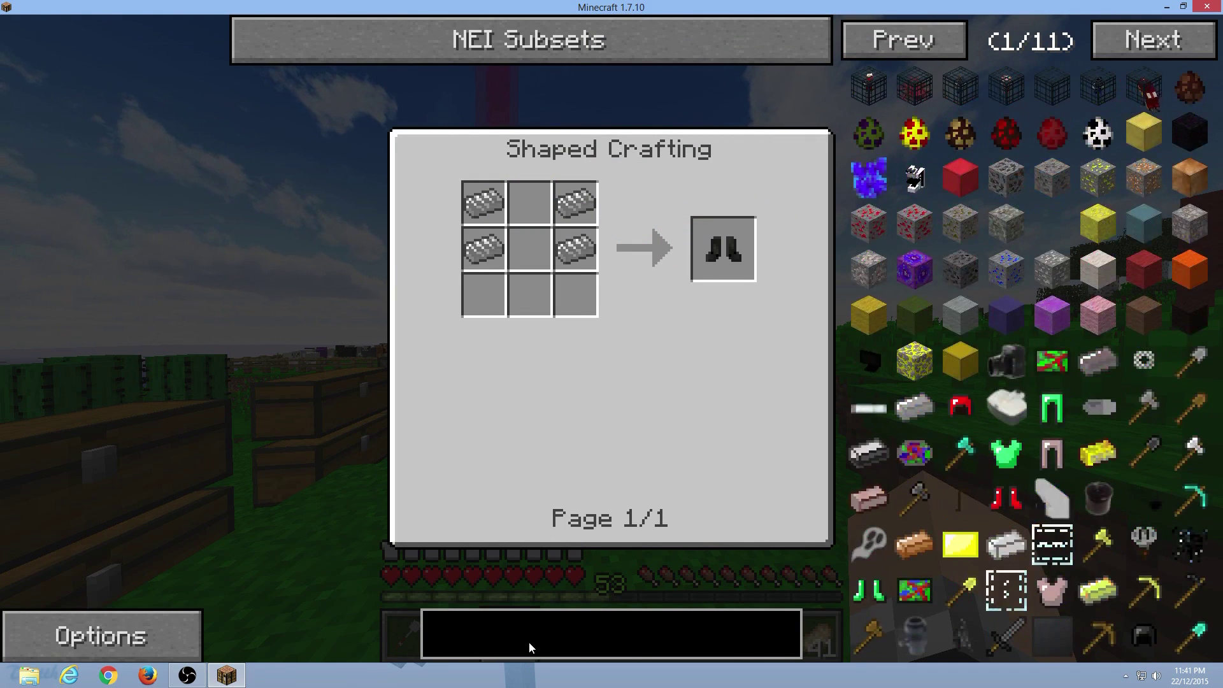
{"action": "type", "text": "super"}
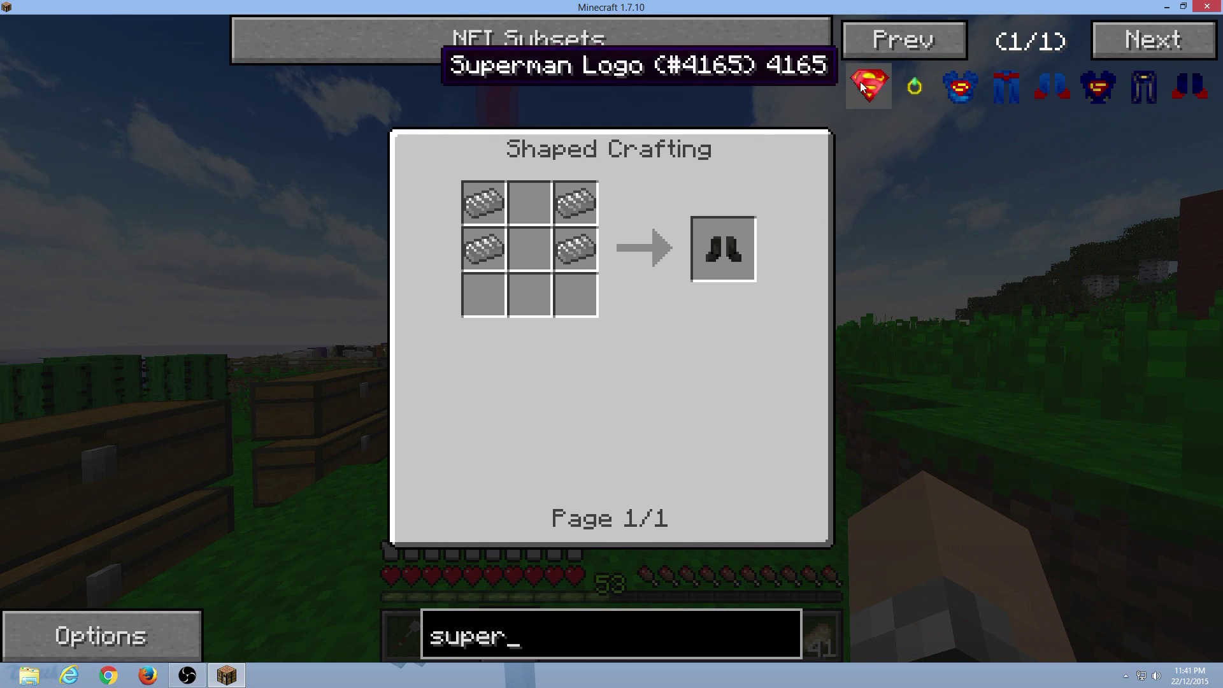
{"action": "left_click", "coordinate": [869, 85]}
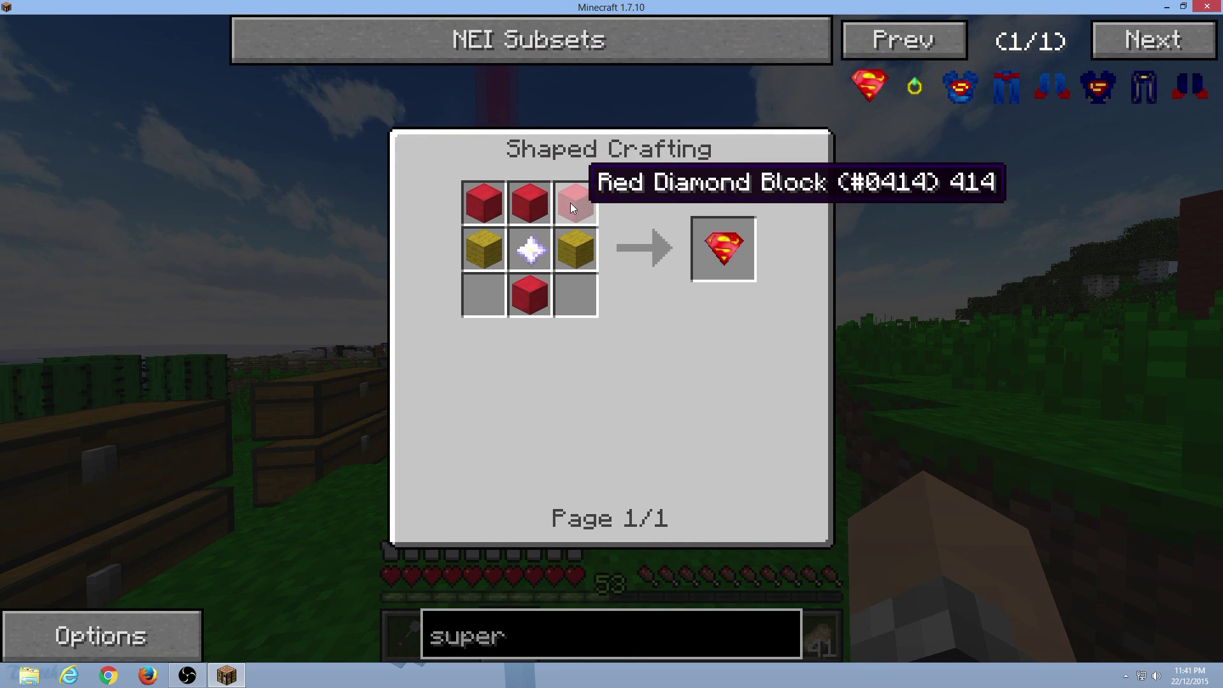
{"action": "left_click", "coordinate": [571, 202]}
{"action": "left_click", "coordinate": [915, 85]}
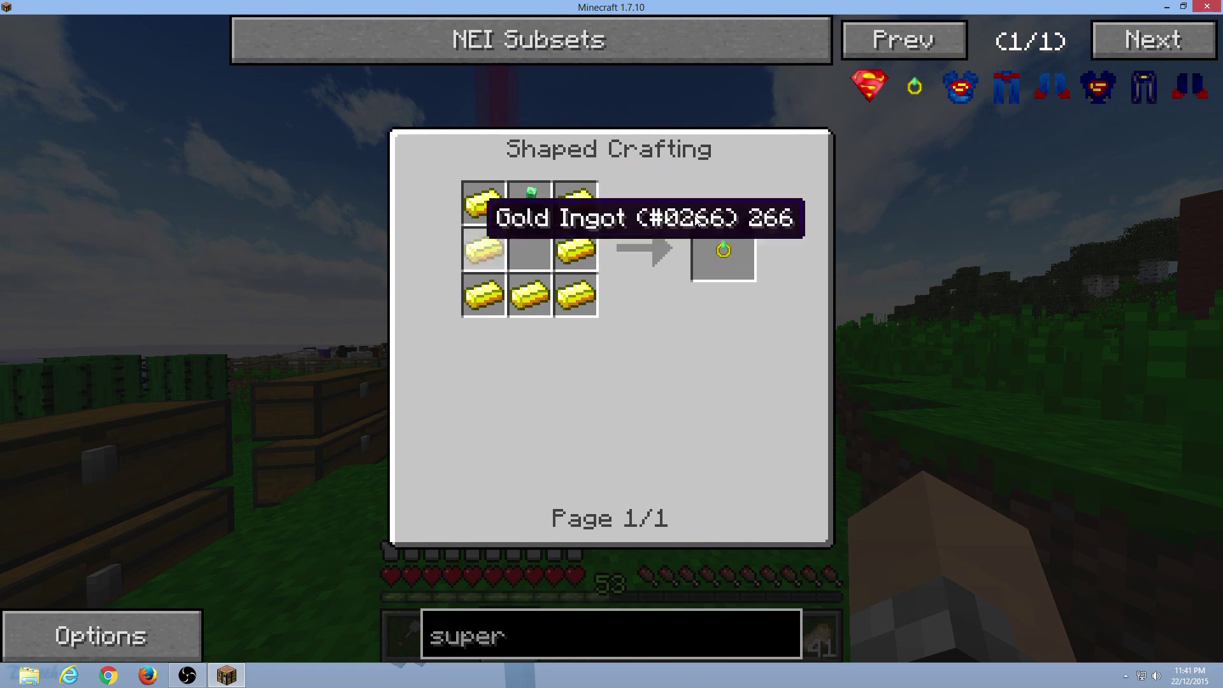
Step: Show the recipes for Superman's Suit, leggings and boots, including the logo and red block ingredients, and close the recipe view
{"action": "left_click", "coordinate": [962, 88]}
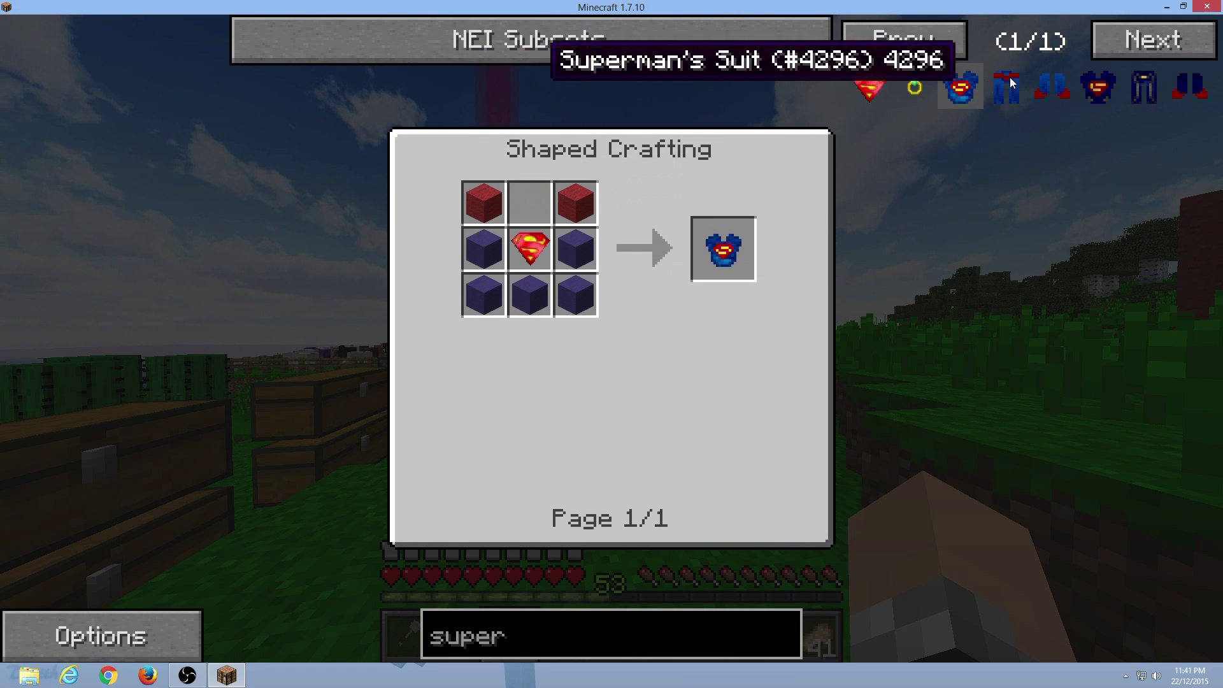
{"action": "left_click", "coordinate": [533, 251]}
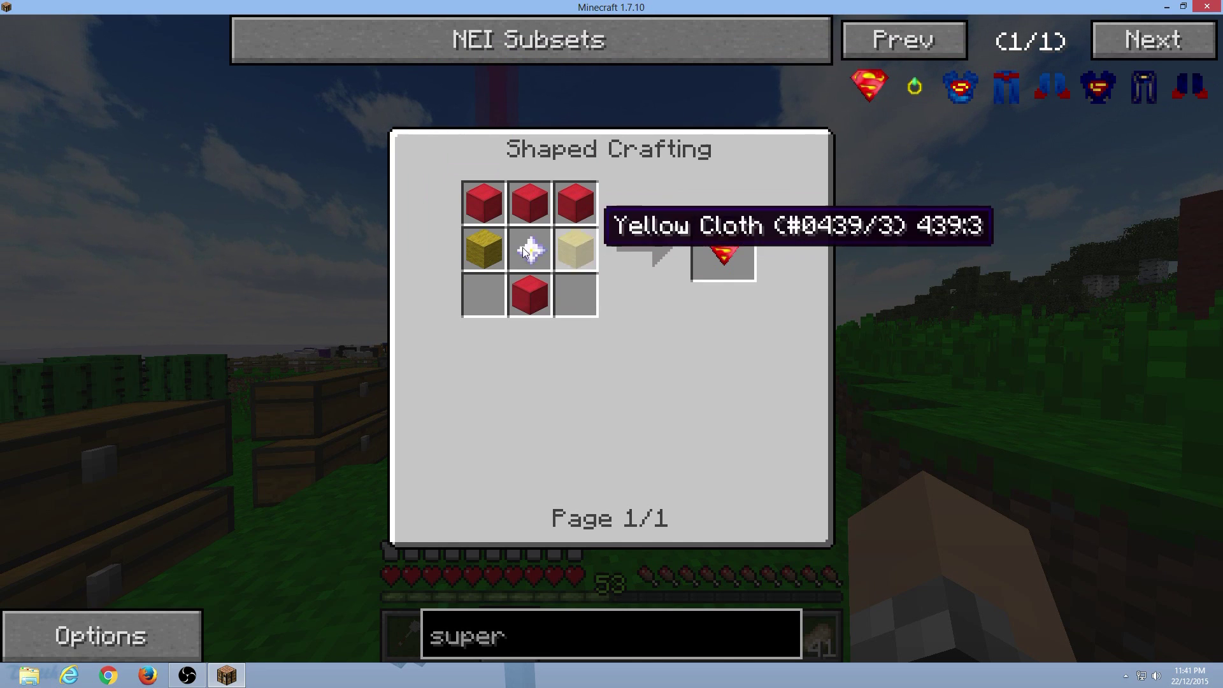
{"action": "left_click", "coordinate": [1006, 89]}
{"action": "left_click", "coordinate": [1052, 90]}
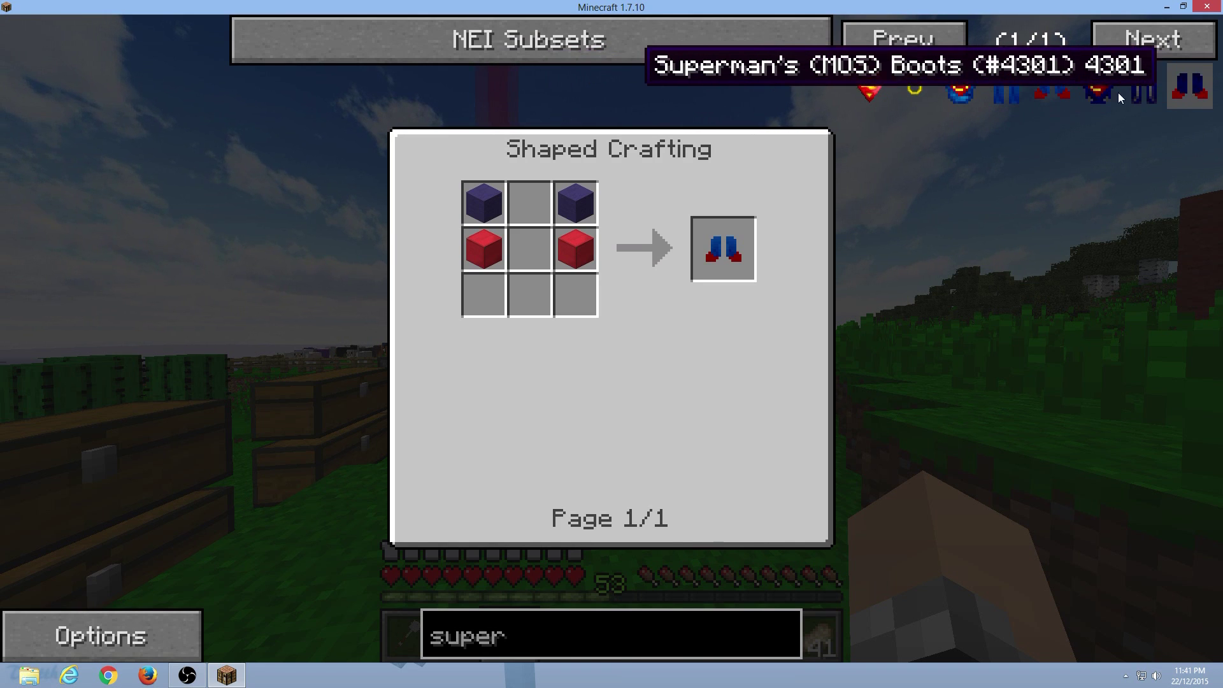
{"action": "left_click", "coordinate": [478, 250]}
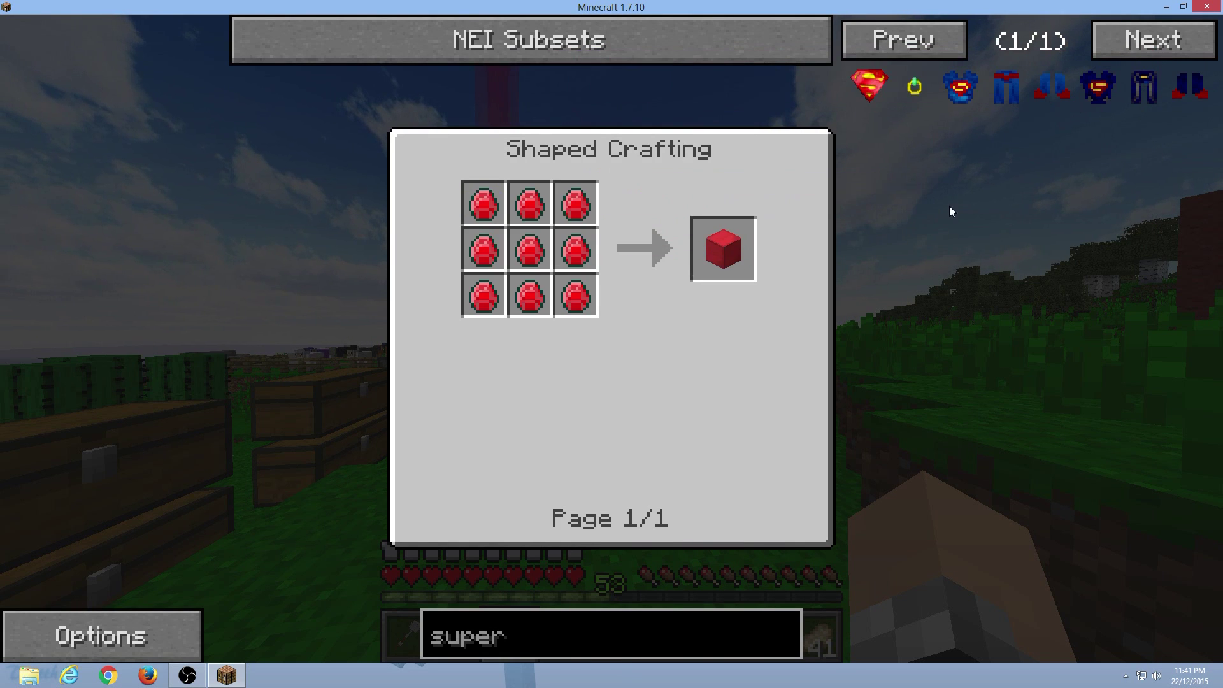
{"action": "left_click", "coordinate": [955, 88]}
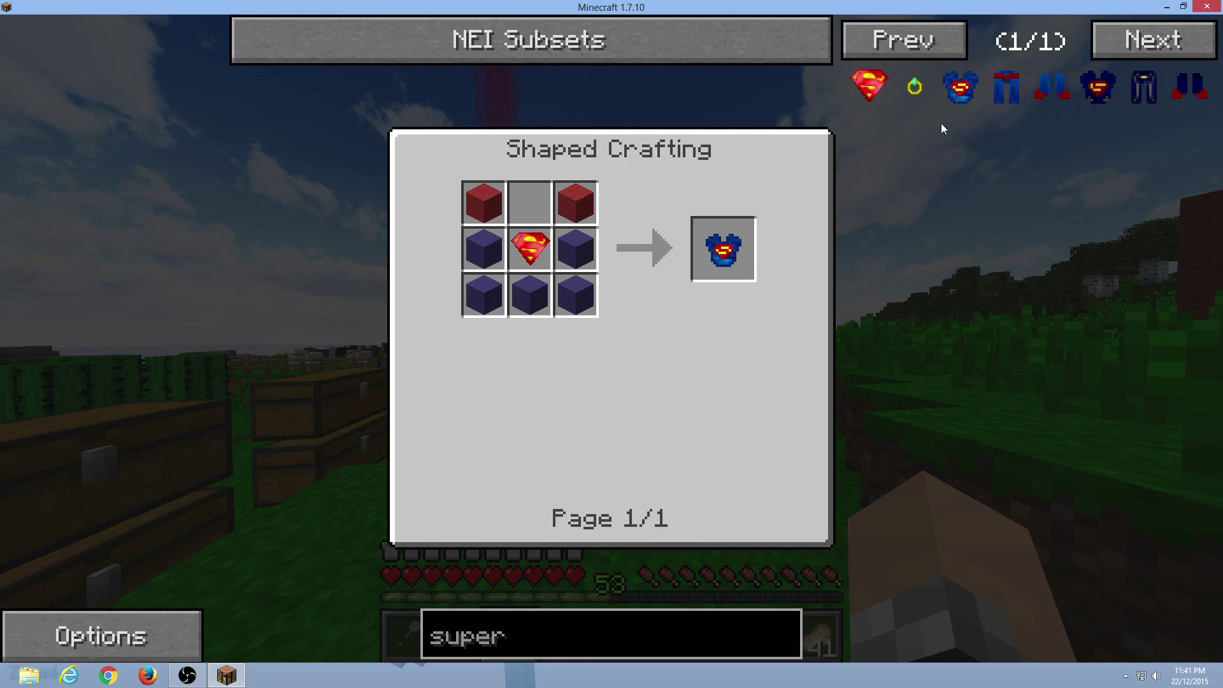
{"action": "key", "text": "Escape"}
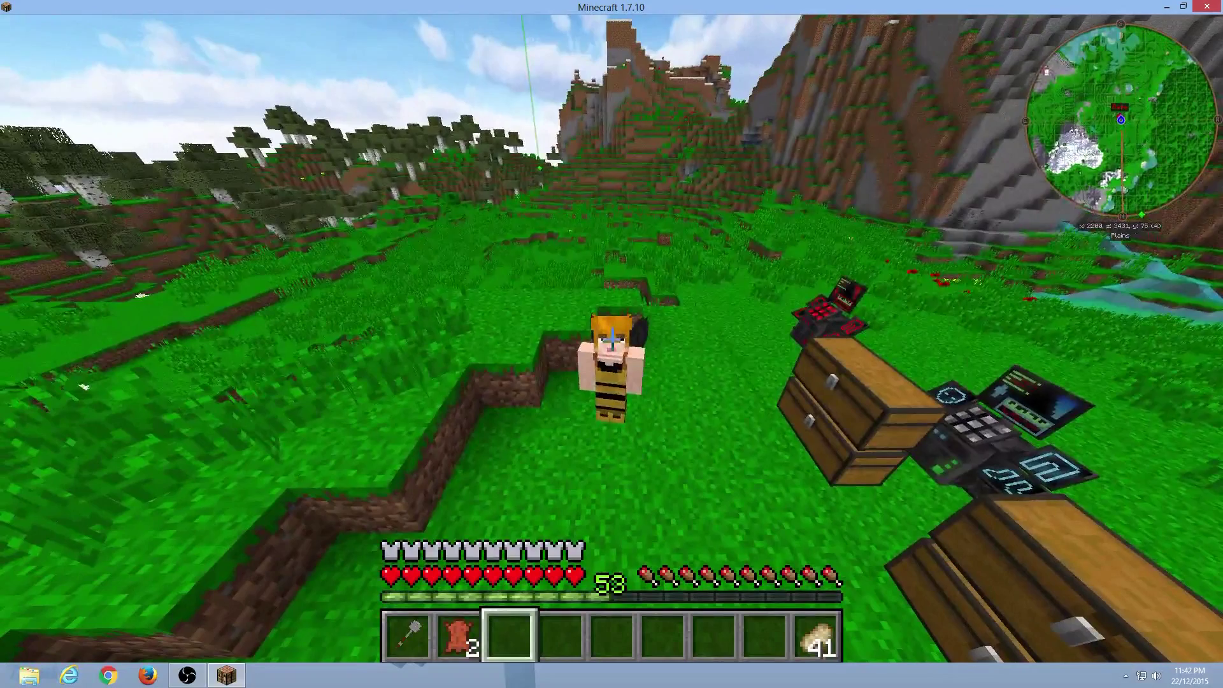
Step: Walk to the storage chests and inspect the contents of the large chest beside the crafting table
{"action": "key", "text": "F2"}
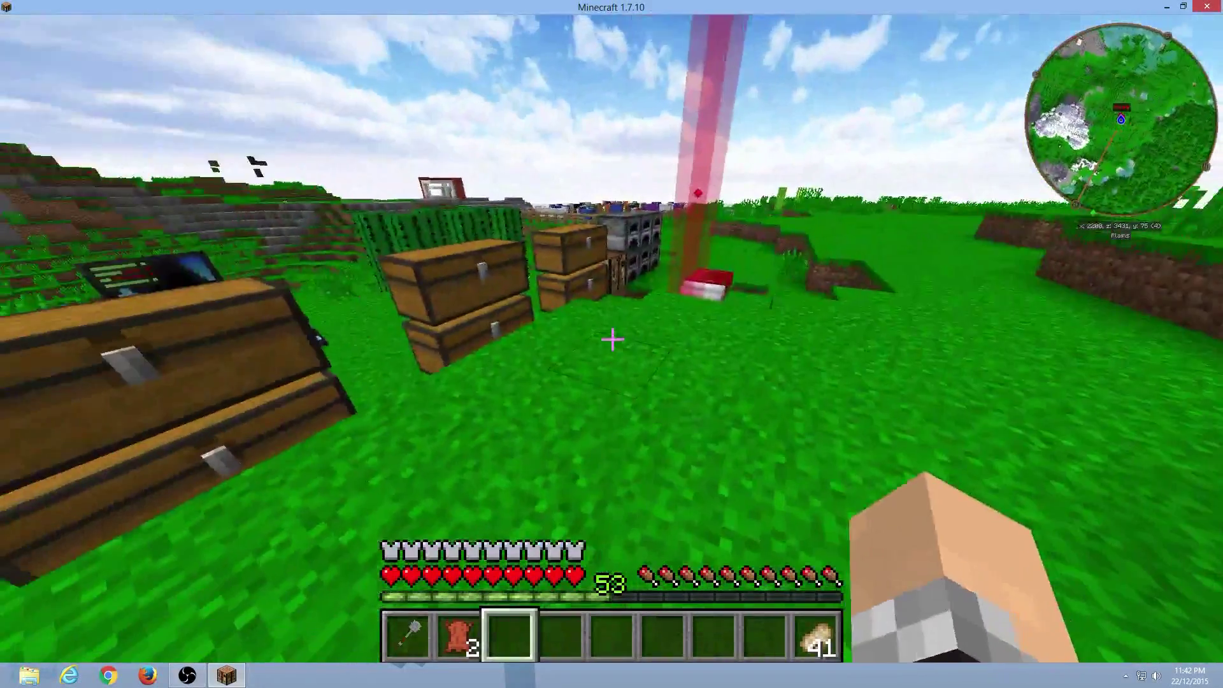
{"action": "key", "text": "e"}
{"action": "key", "text": "e"}
{"action": "key", "text": "w"}
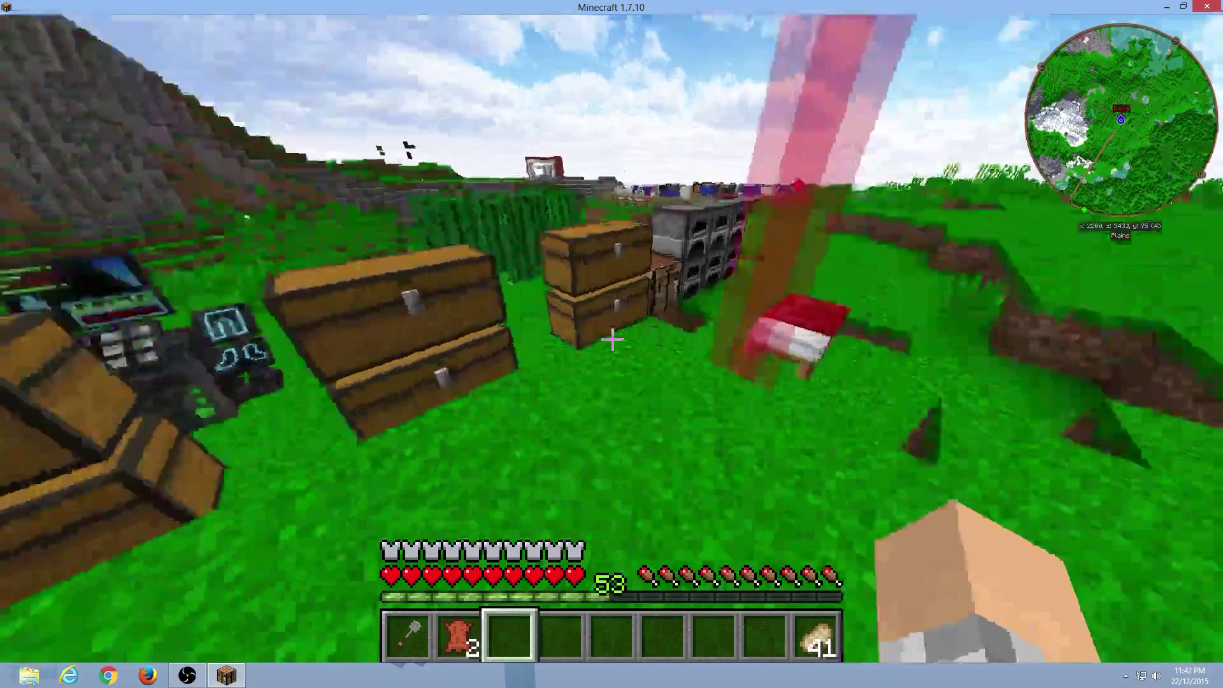
{"action": "right_click", "coordinate": [611, 340]}
{"action": "key", "text": "e"}
{"action": "key", "text": "w"}
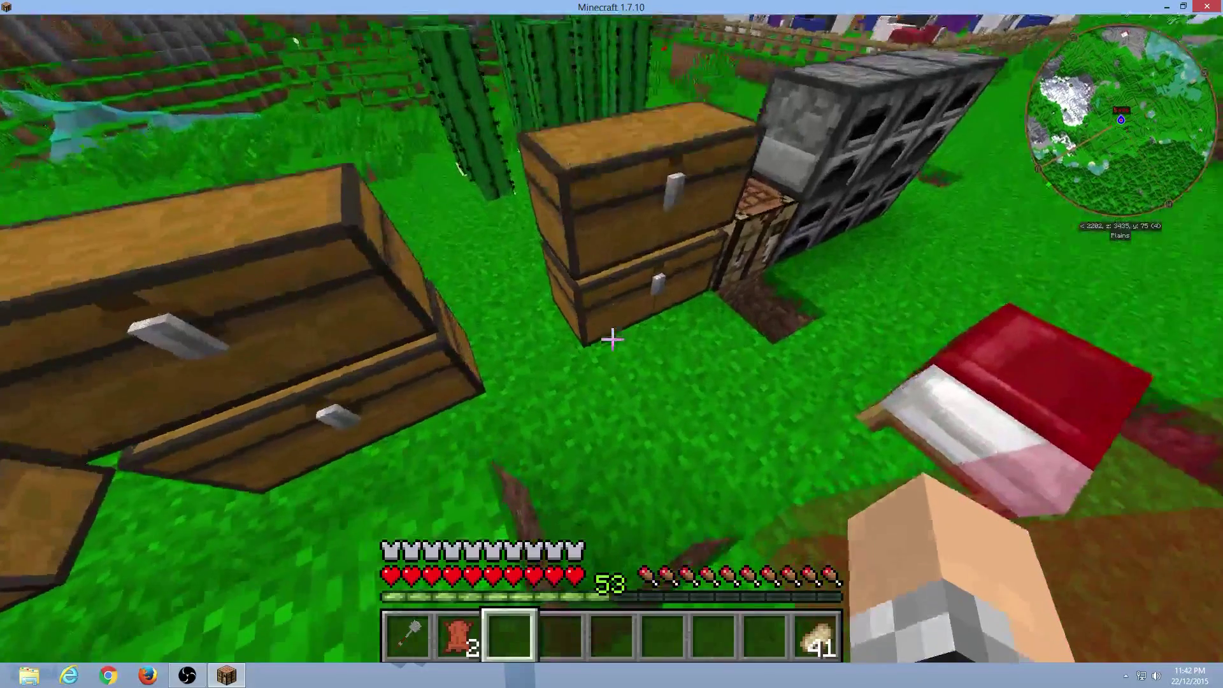
{"action": "right_click", "coordinate": [612, 340]}
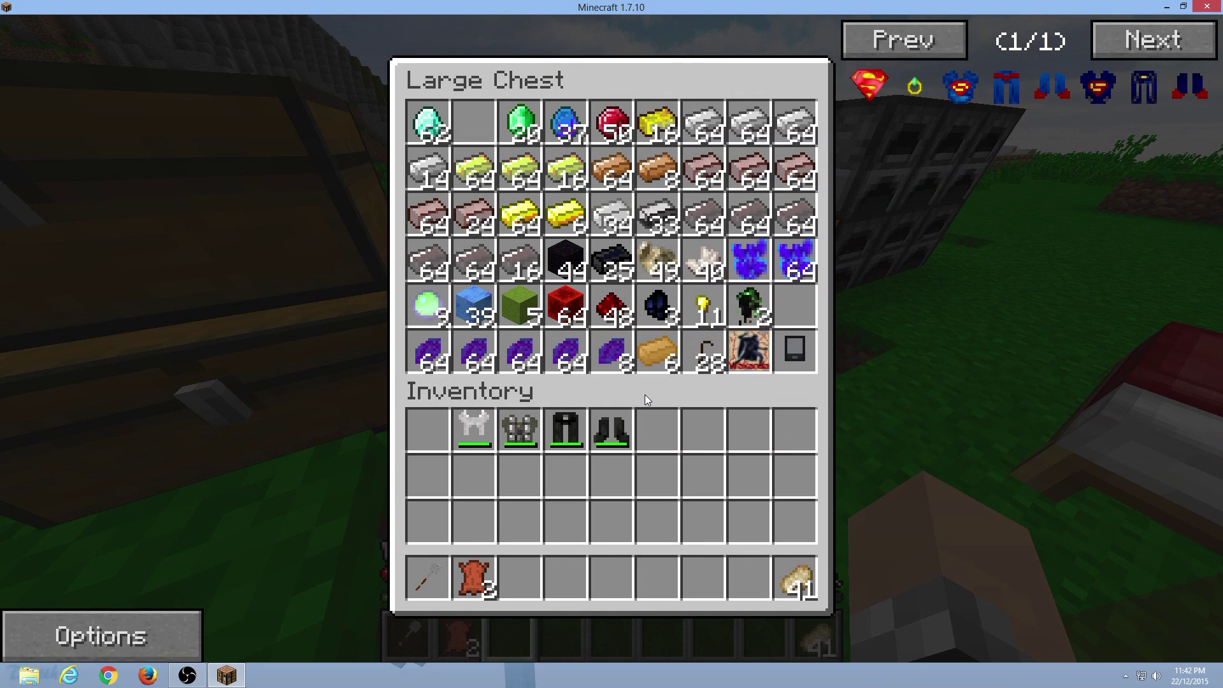
{"action": "key", "text": "Escape"}
Step: Open the crafting table, clear the item search and go to page 2 of the item list
{"action": "right_click", "coordinate": [612, 339]}
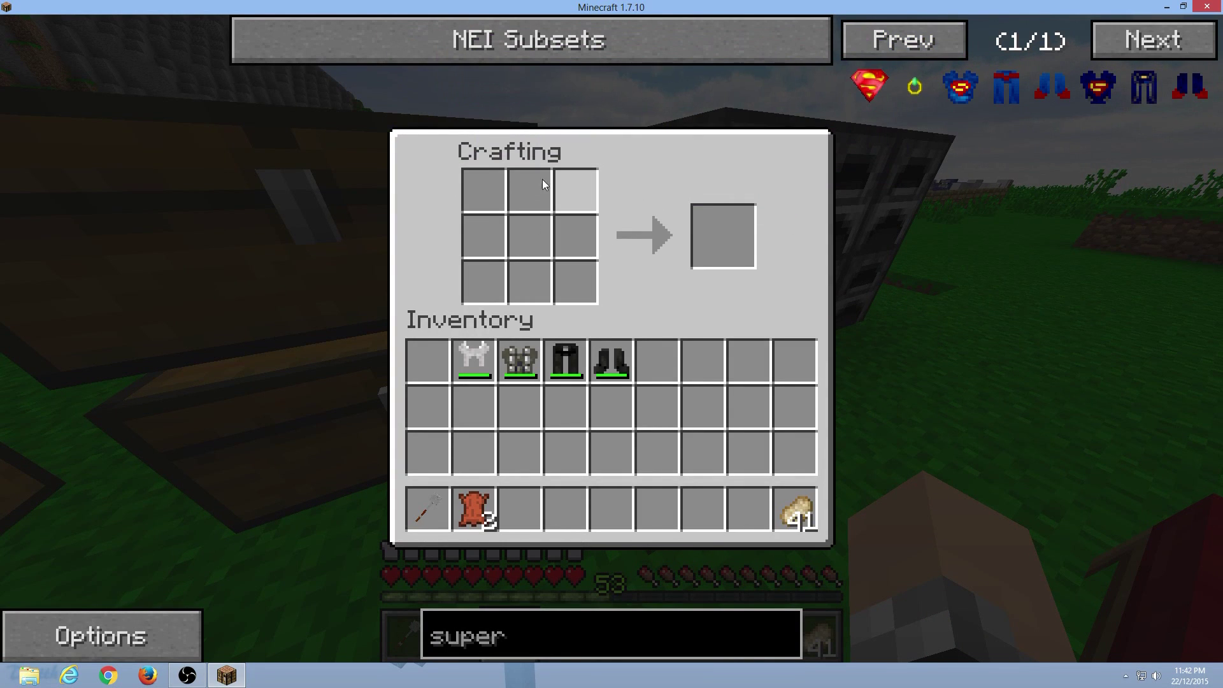
{"action": "key", "text": "BackSpace"}
{"action": "key", "text": "BackSpace"}
{"action": "key", "text": "BackSpace"}
{"action": "key", "text": "BackSpace"}
{"action": "key", "text": "BackSpace"}
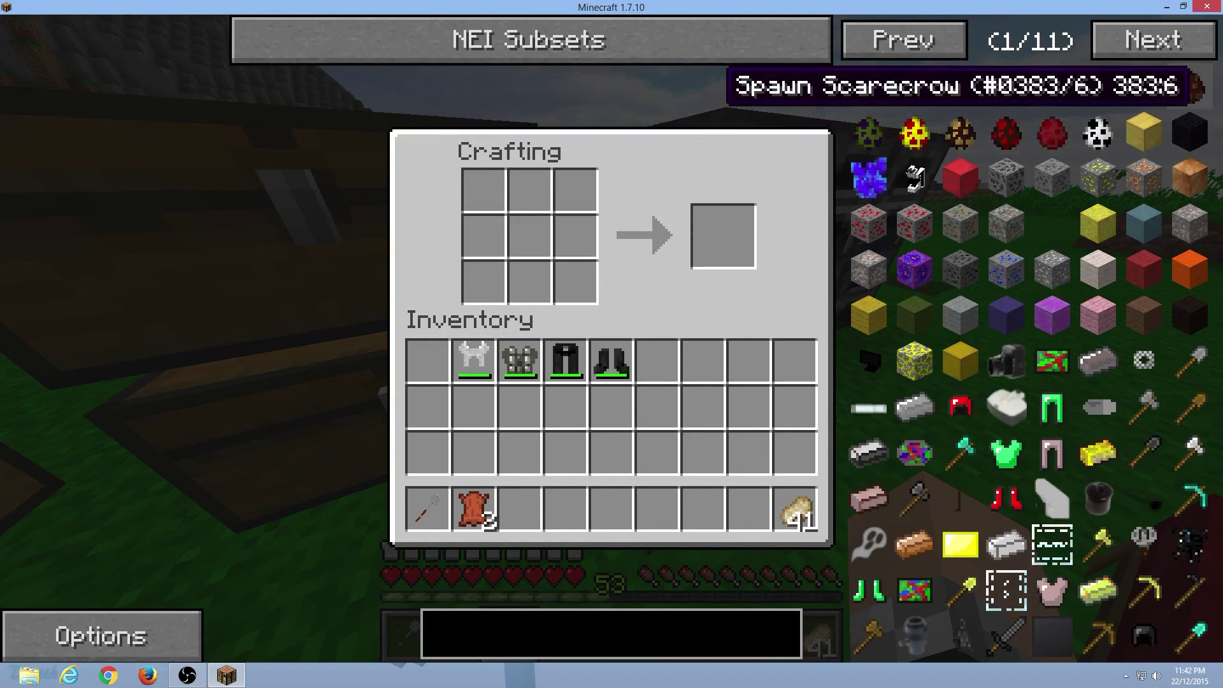
{"action": "left_click", "coordinate": [1161, 35]}
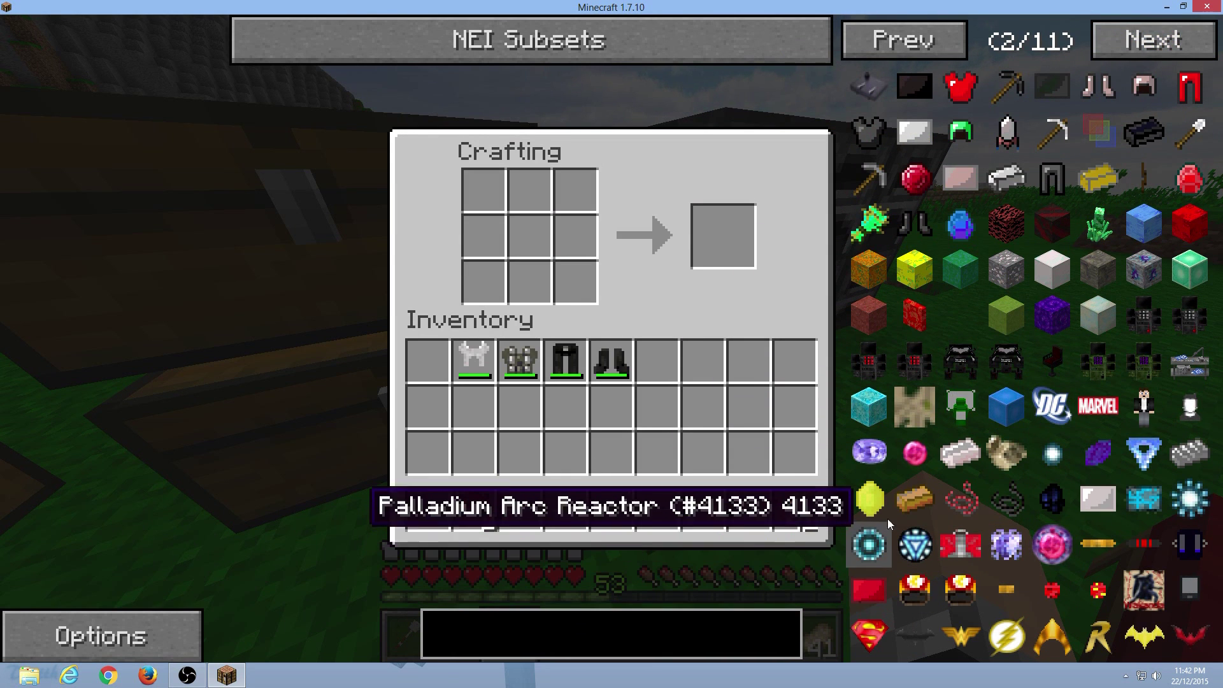
Step: Show the recipes for the red plate, its gold plate ingredient and the Batman Logo, and return to the crafting grid
{"action": "left_click", "coordinate": [862, 589]}
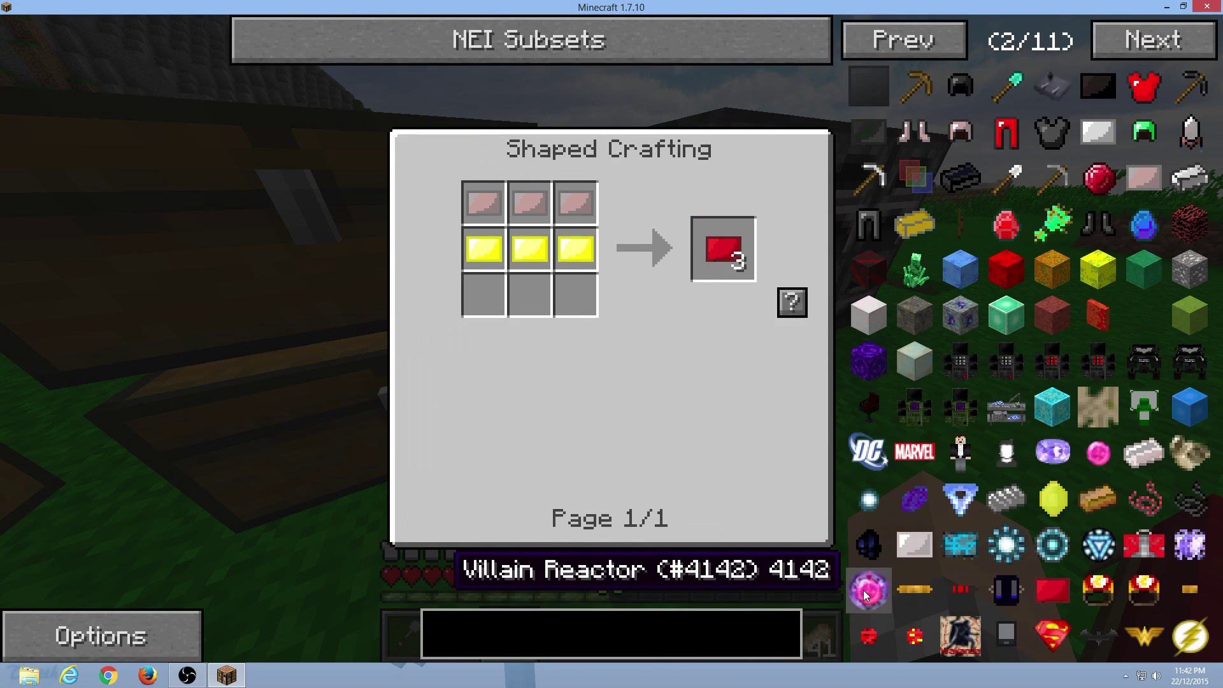
{"action": "left_click", "coordinate": [582, 247]}
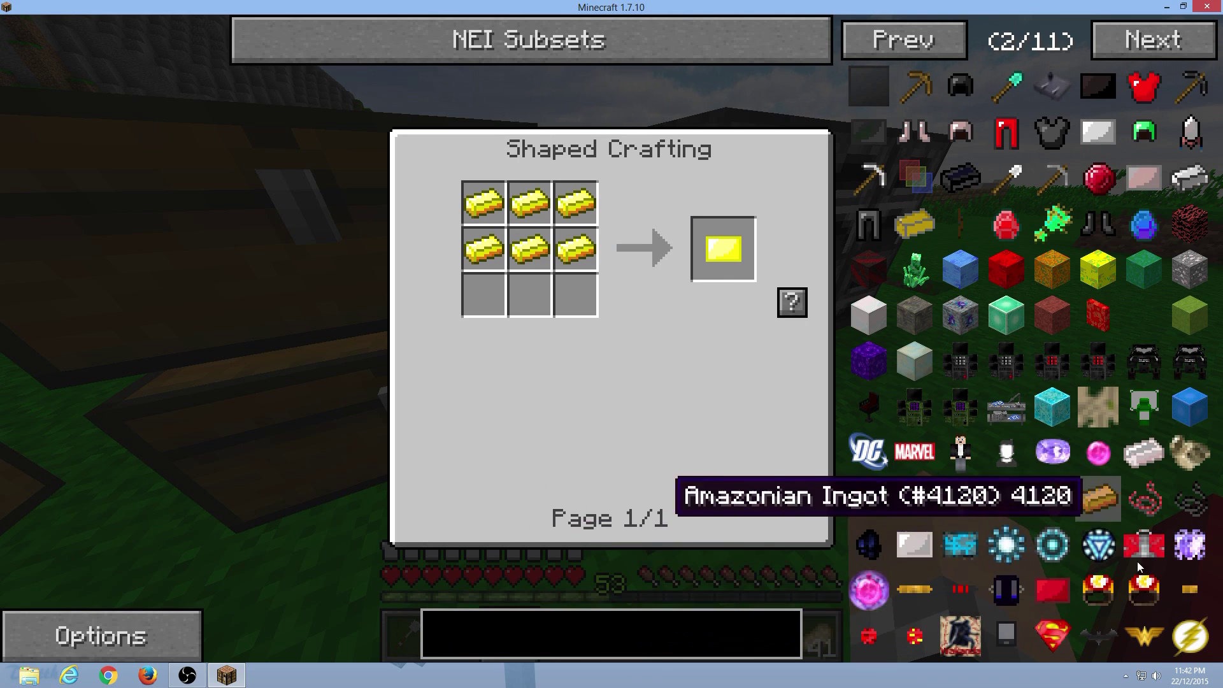
{"action": "left_click", "coordinate": [1110, 641]}
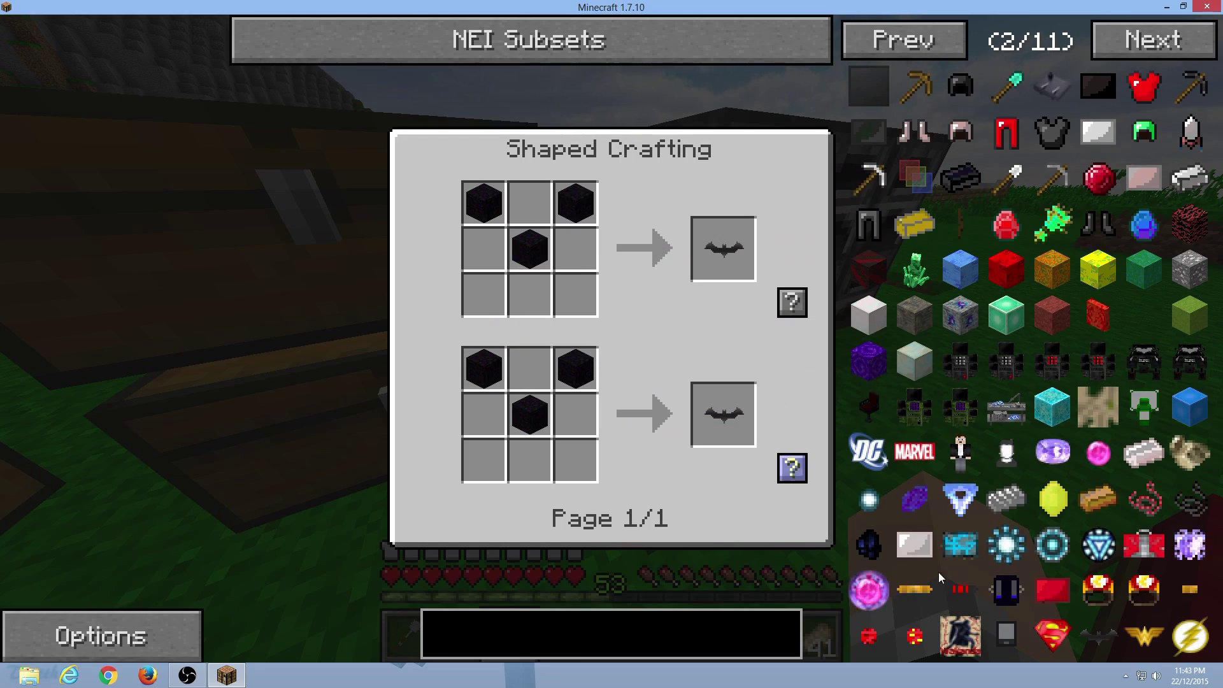
{"action": "key", "text": "Escape"}
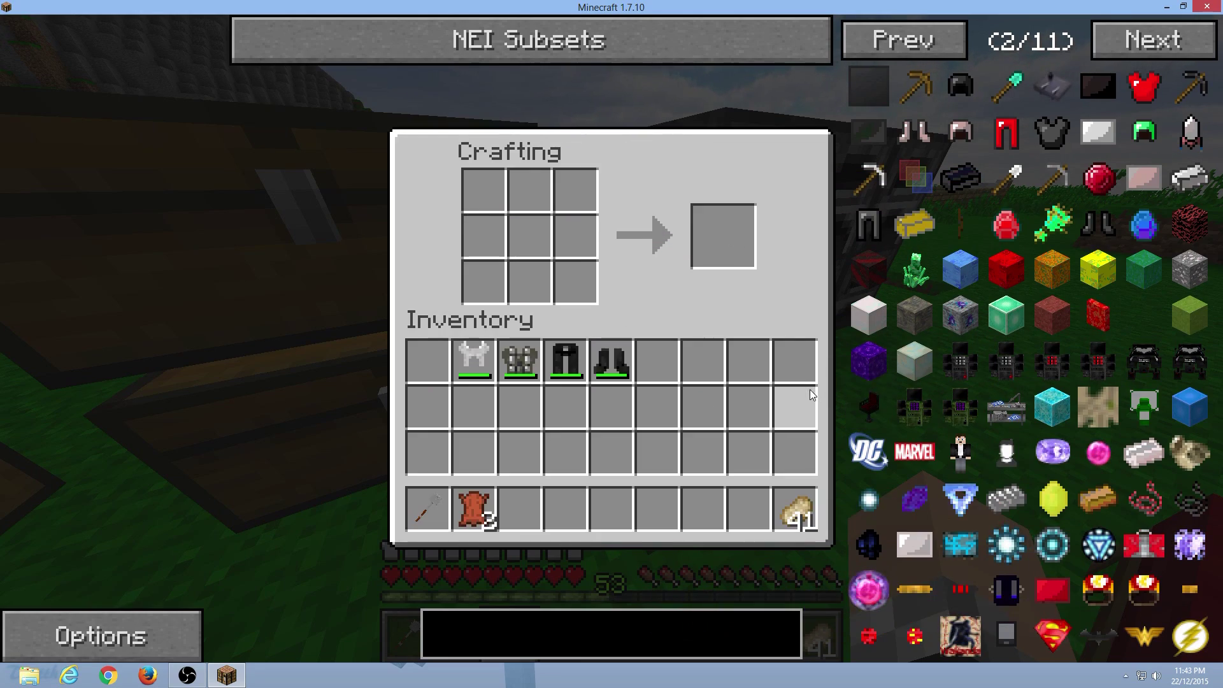
Step: Leave the crafting table and take the 44 Black-Iron Blocks from the large chest into the inventory
{"action": "key", "text": "e"}
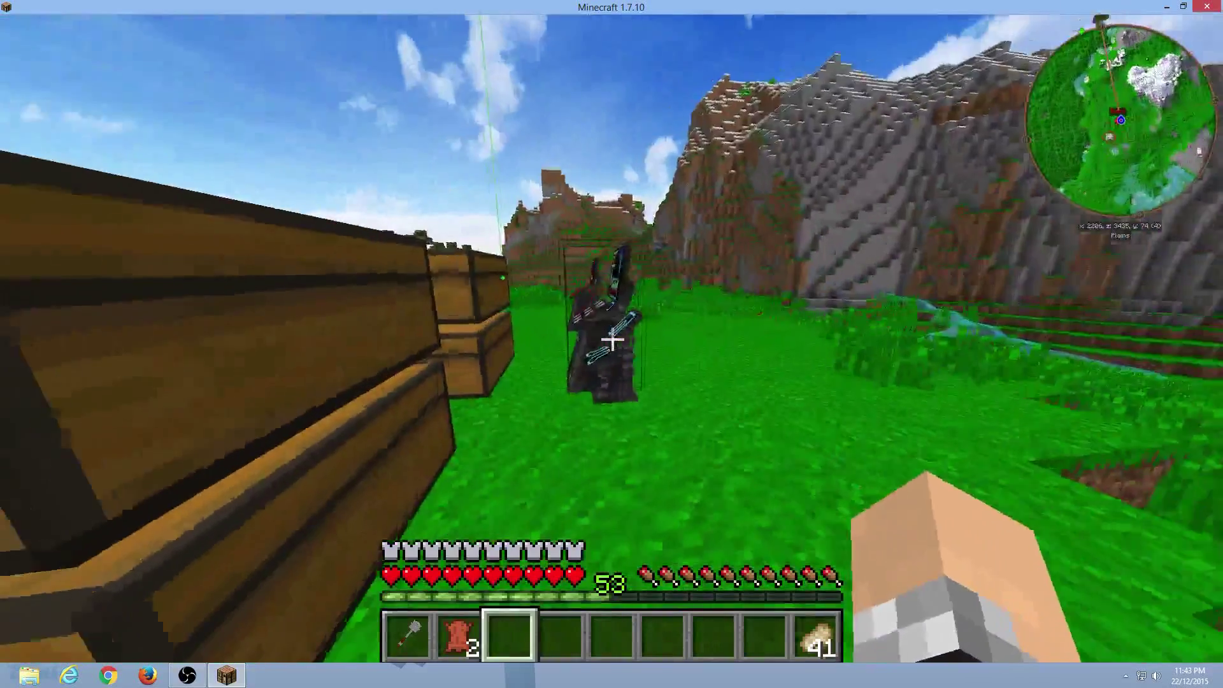
{"action": "right_click", "coordinate": [611, 339]}
{"action": "key", "text": "e"}
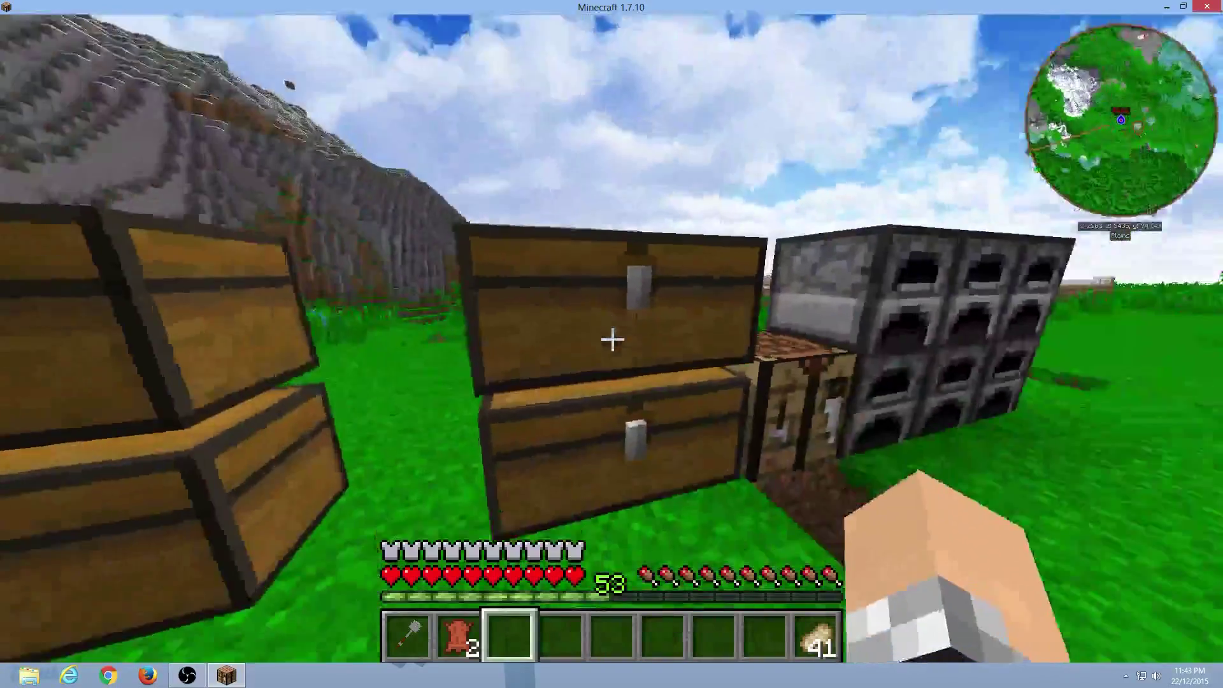
{"action": "right_click", "coordinate": [611, 339]}
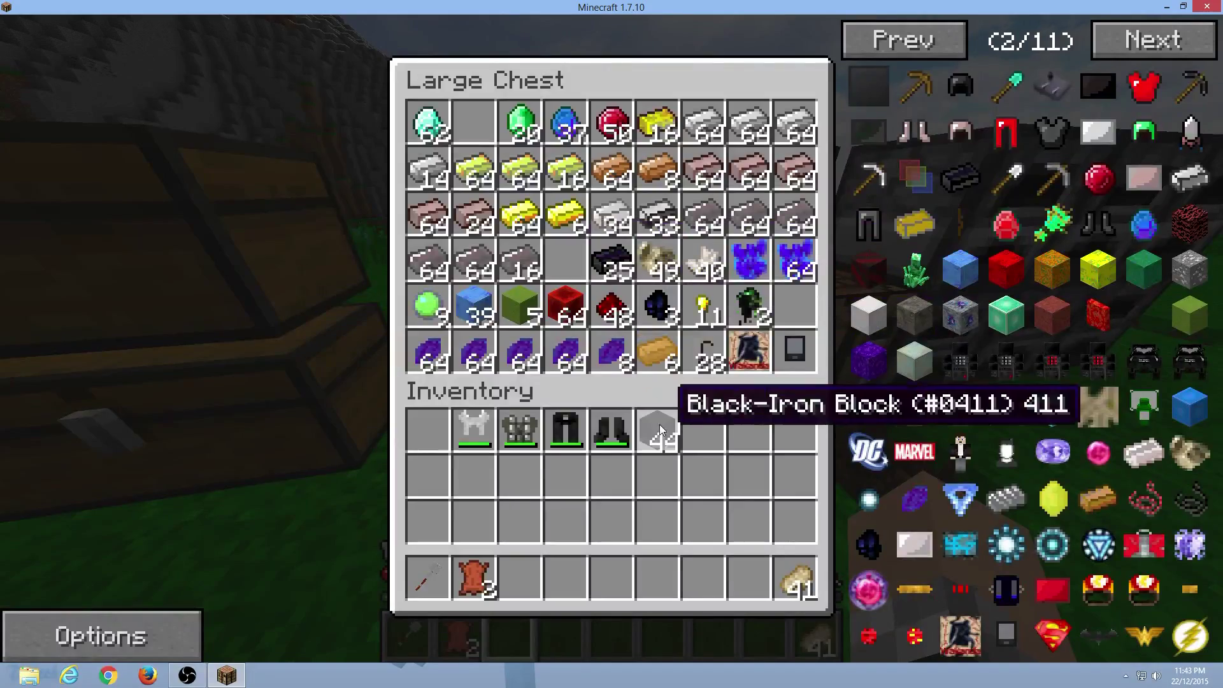
{"action": "key", "text": "e"}
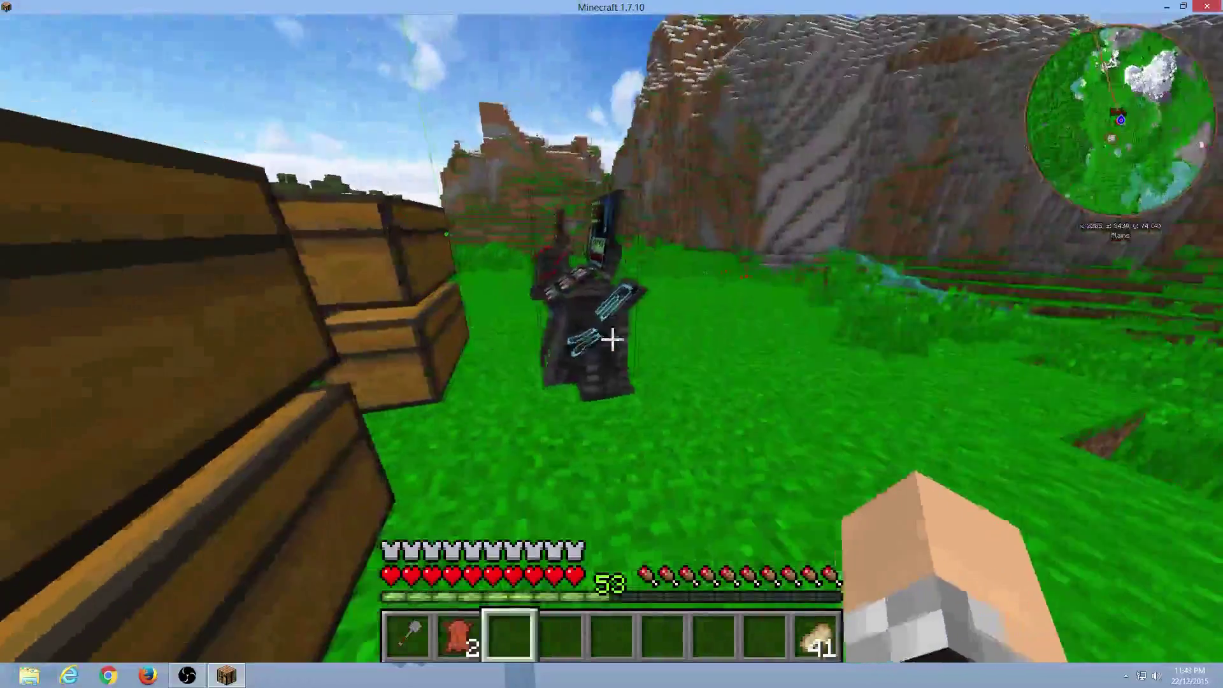
Step: Try the Batman Logo recipe with Black-Iron Blocks in the Hero Maker and the crafting table, and return the blocks to the inventory
{"action": "right_click", "coordinate": [611, 338]}
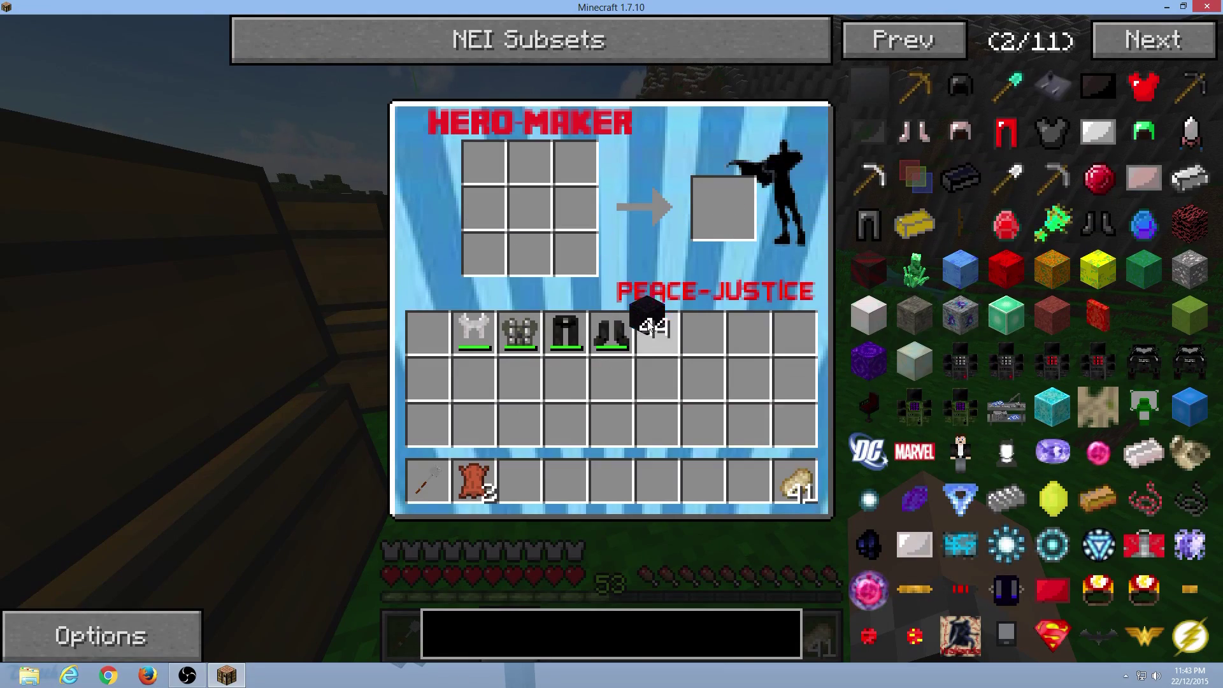
{"action": "key", "text": "e"}
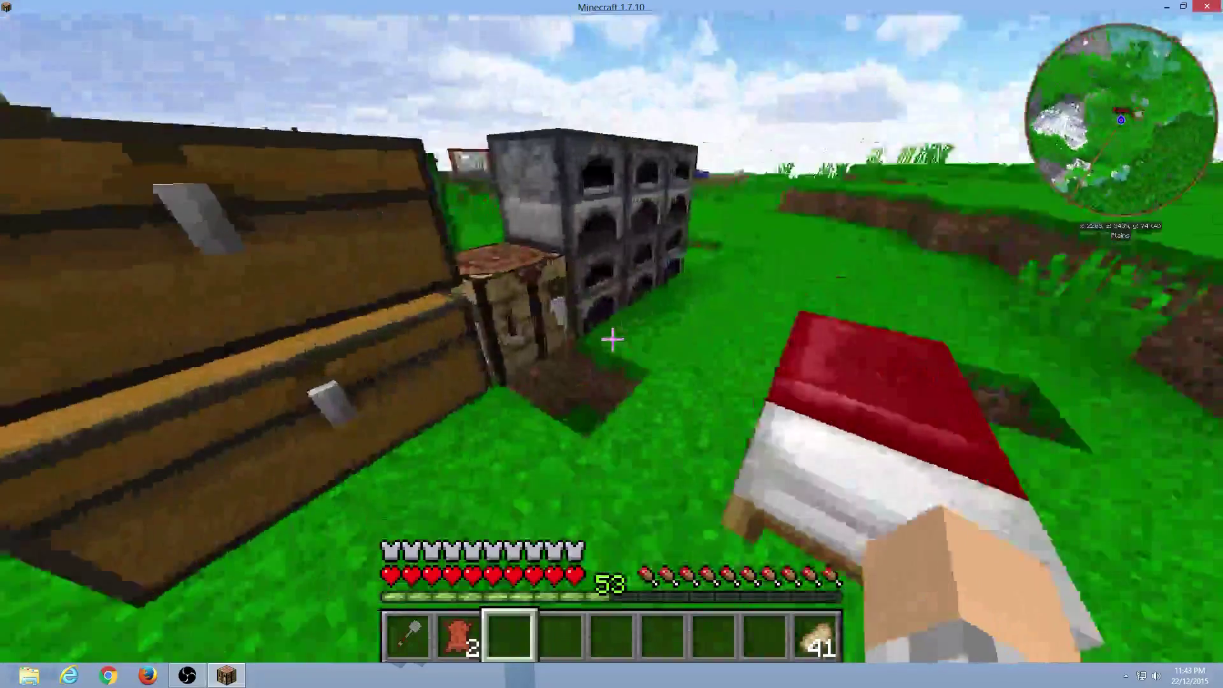
{"action": "key", "text": "e"}
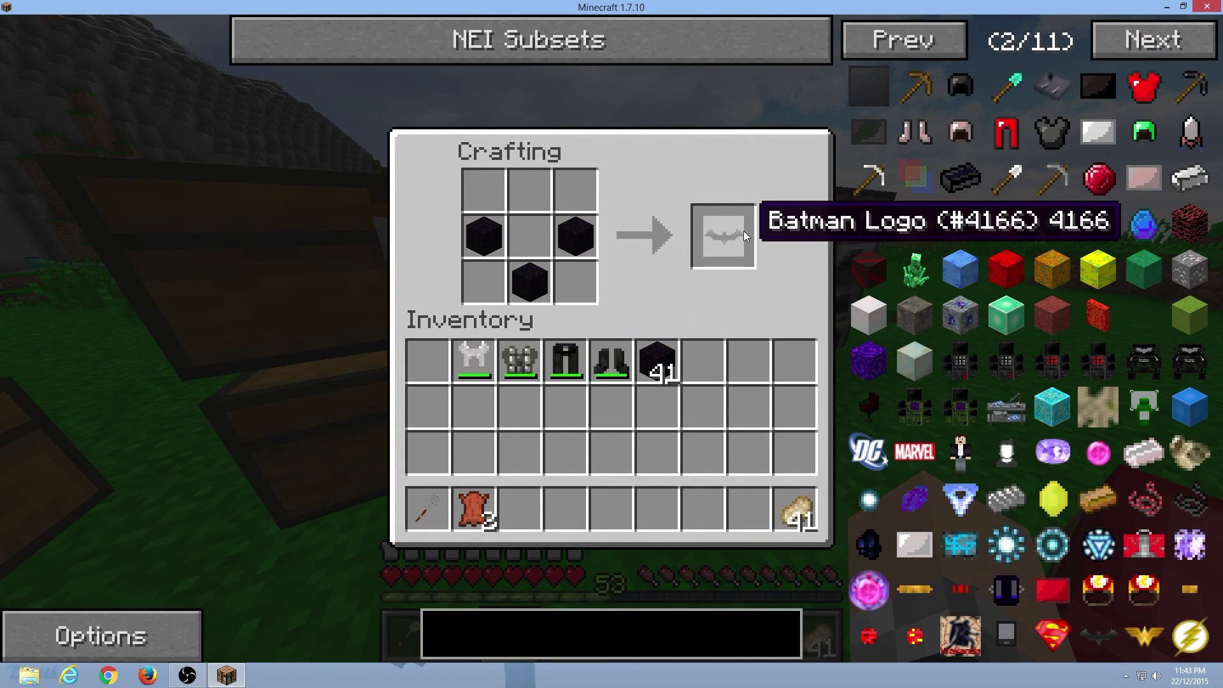
{"action": "left_click", "coordinate": [588, 242]}
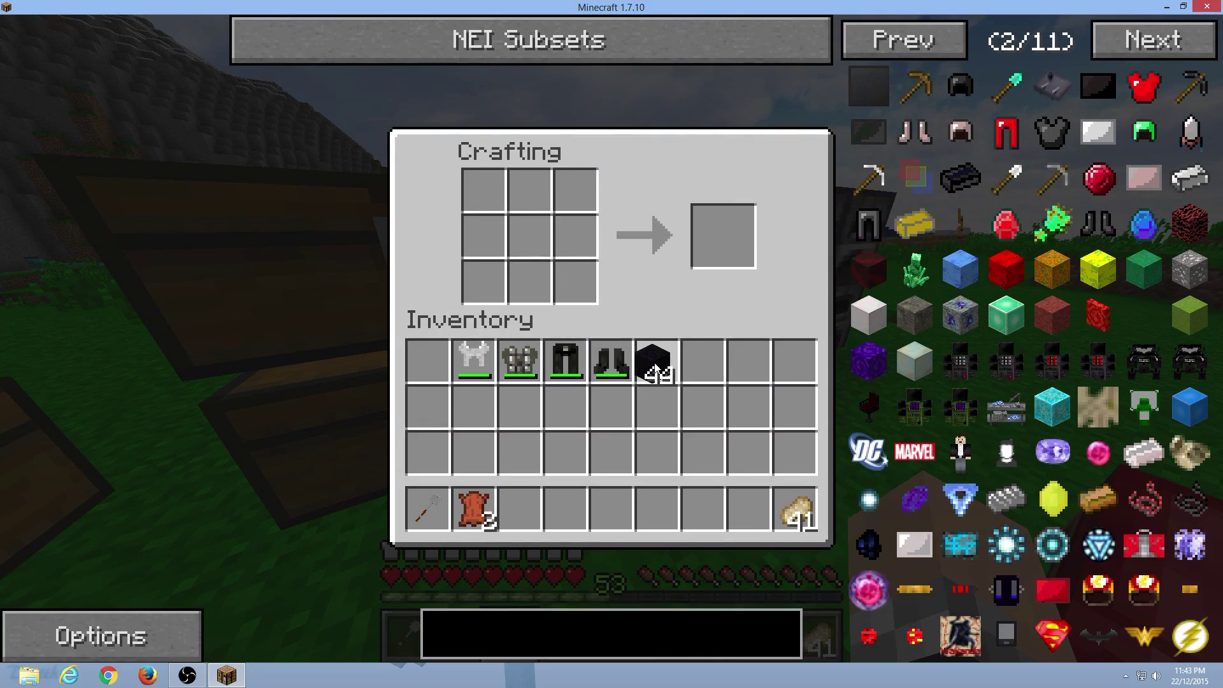
{"action": "key", "text": "e"}
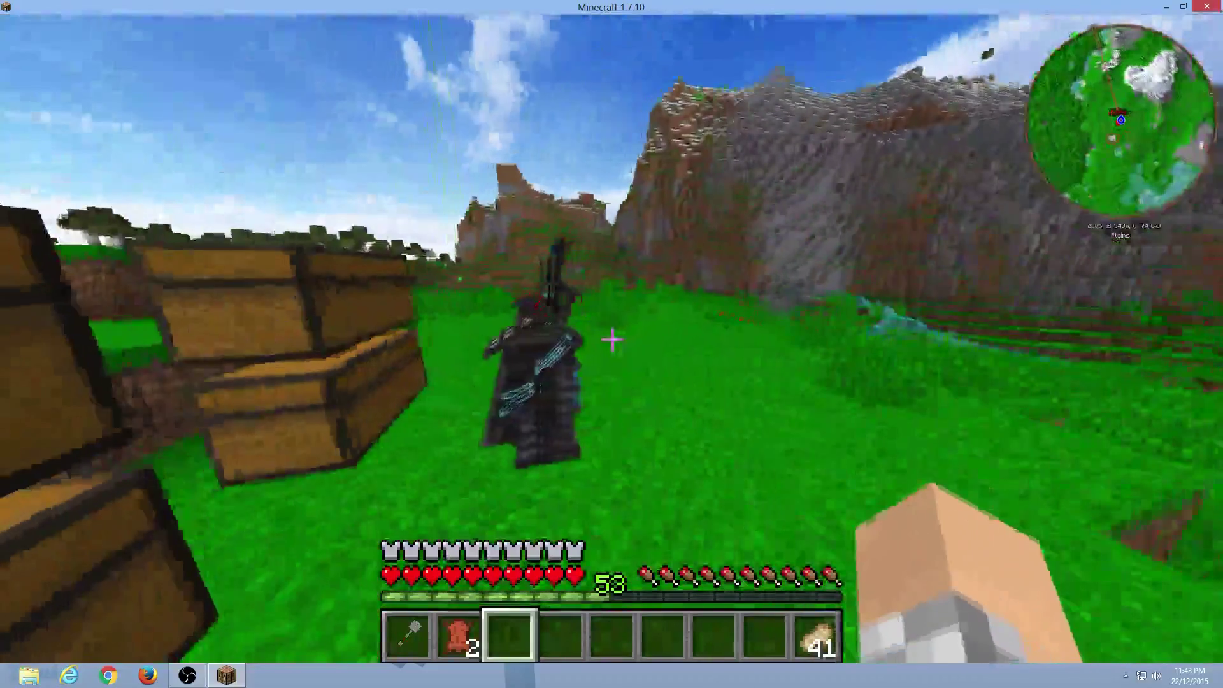
{"action": "key", "text": "w"}
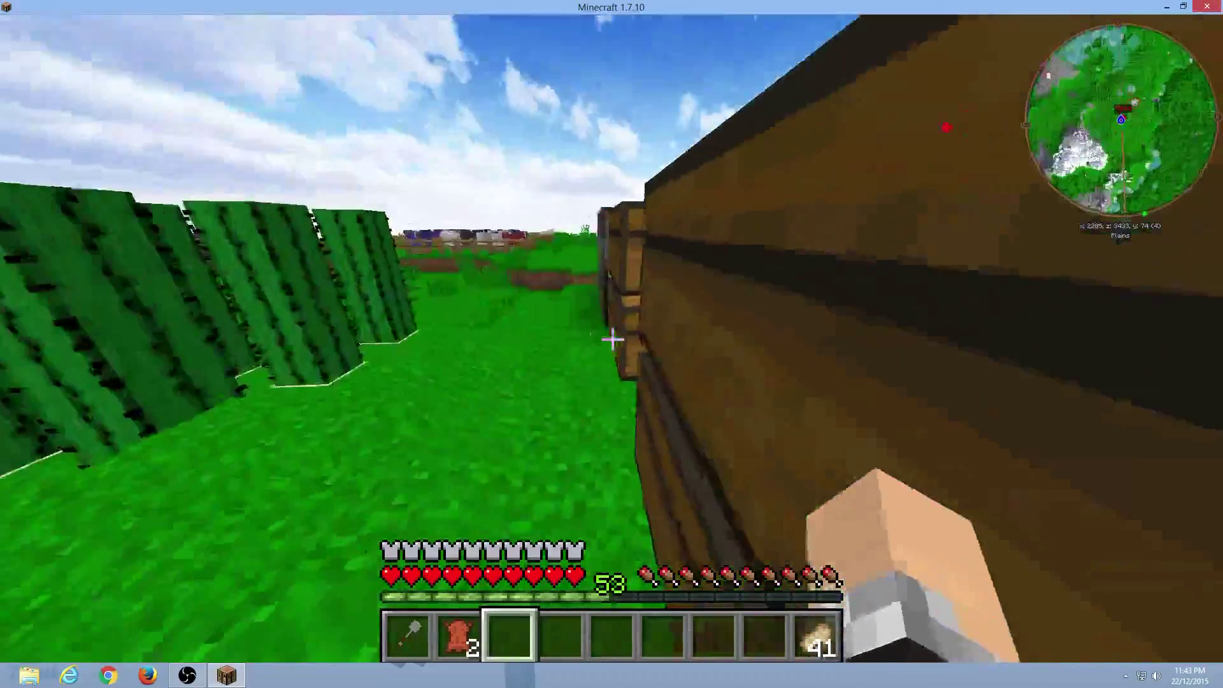
{"action": "key", "text": "w"}
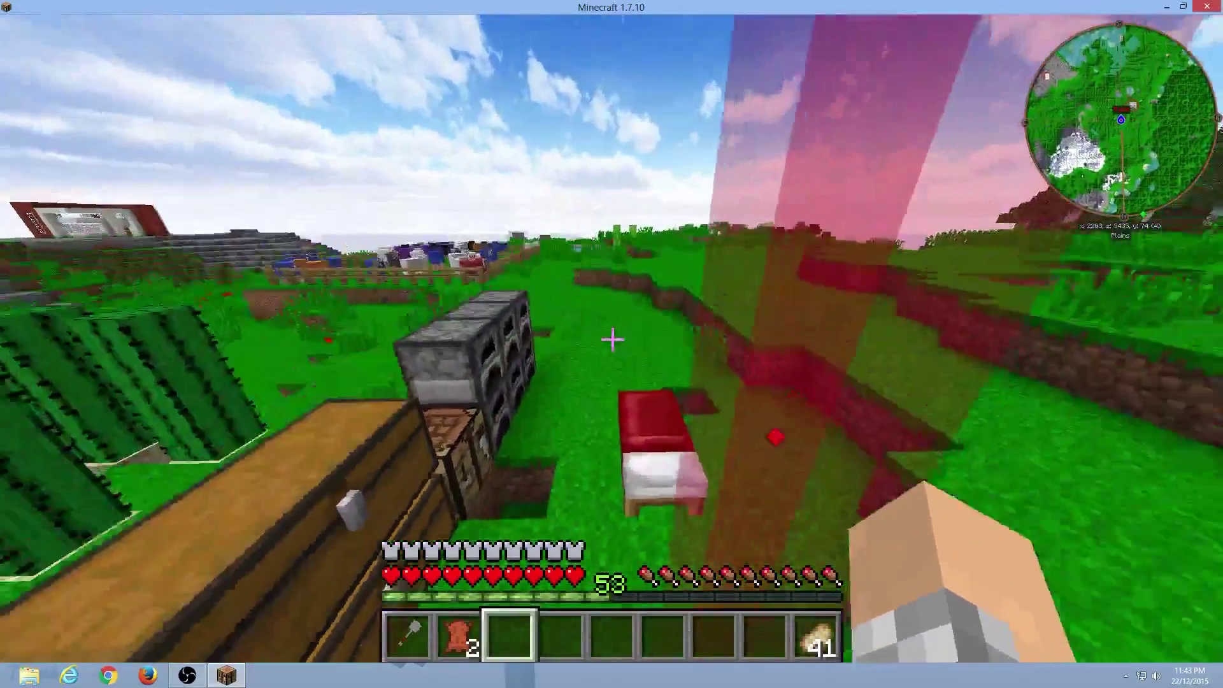
{"action": "key", "text": "w"}
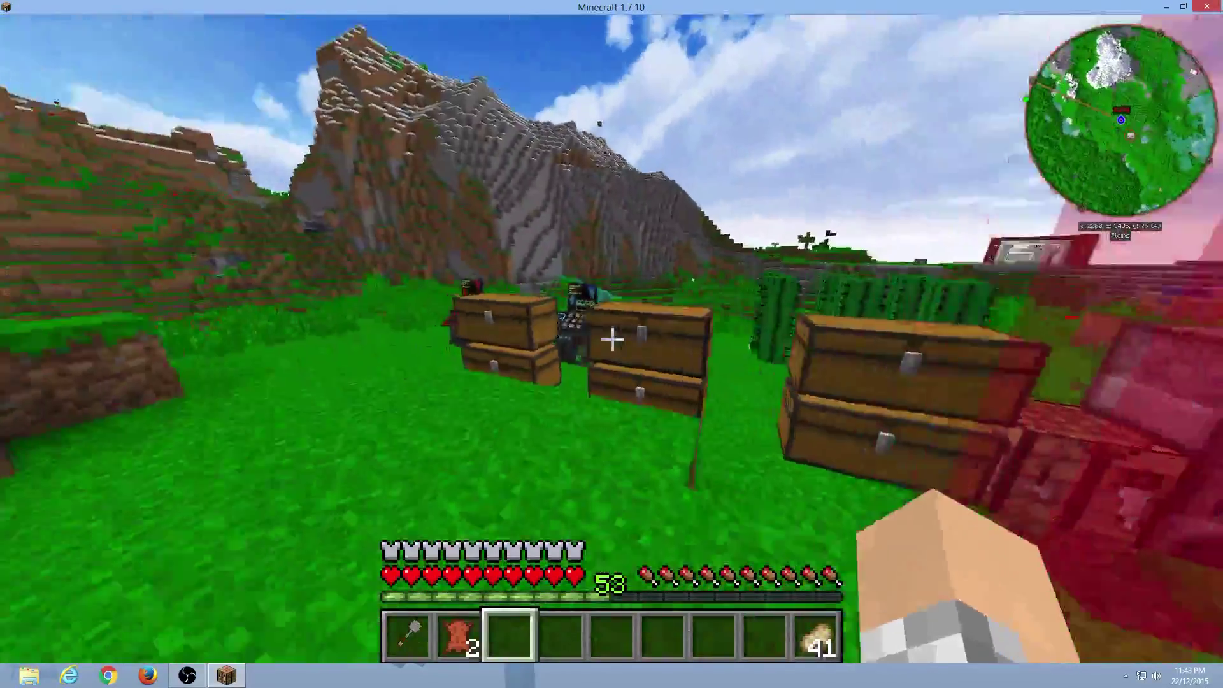
{"action": "key", "text": "e"}
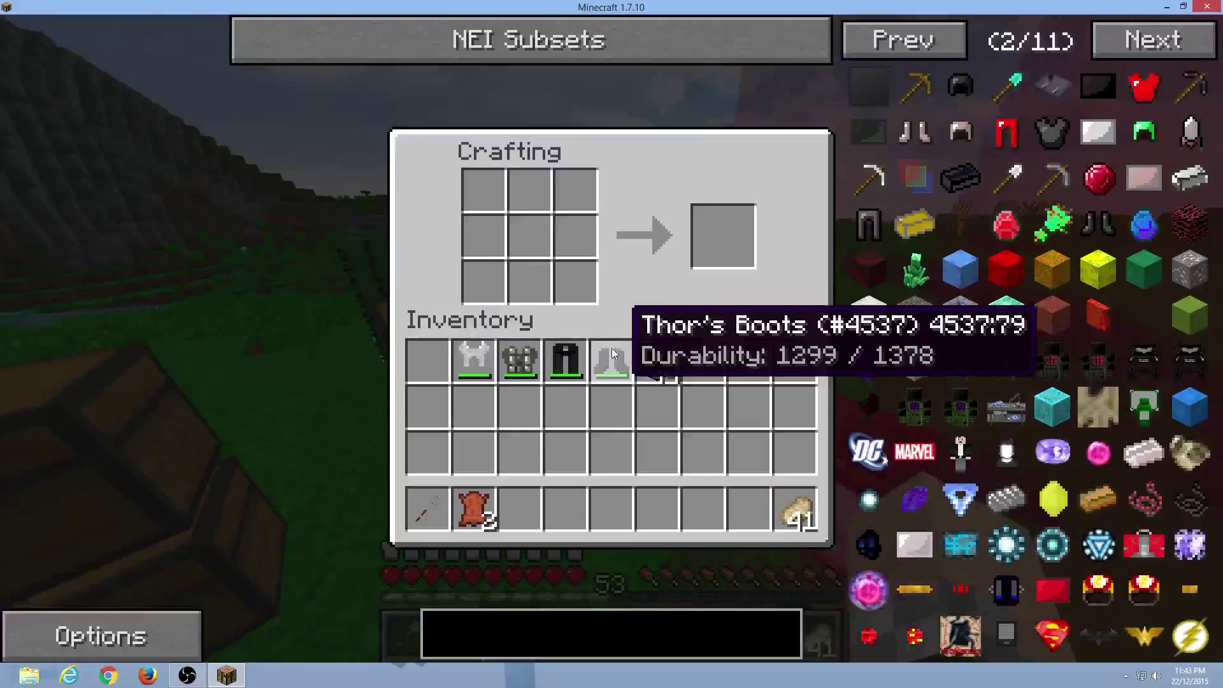
{"action": "key", "text": "e"}
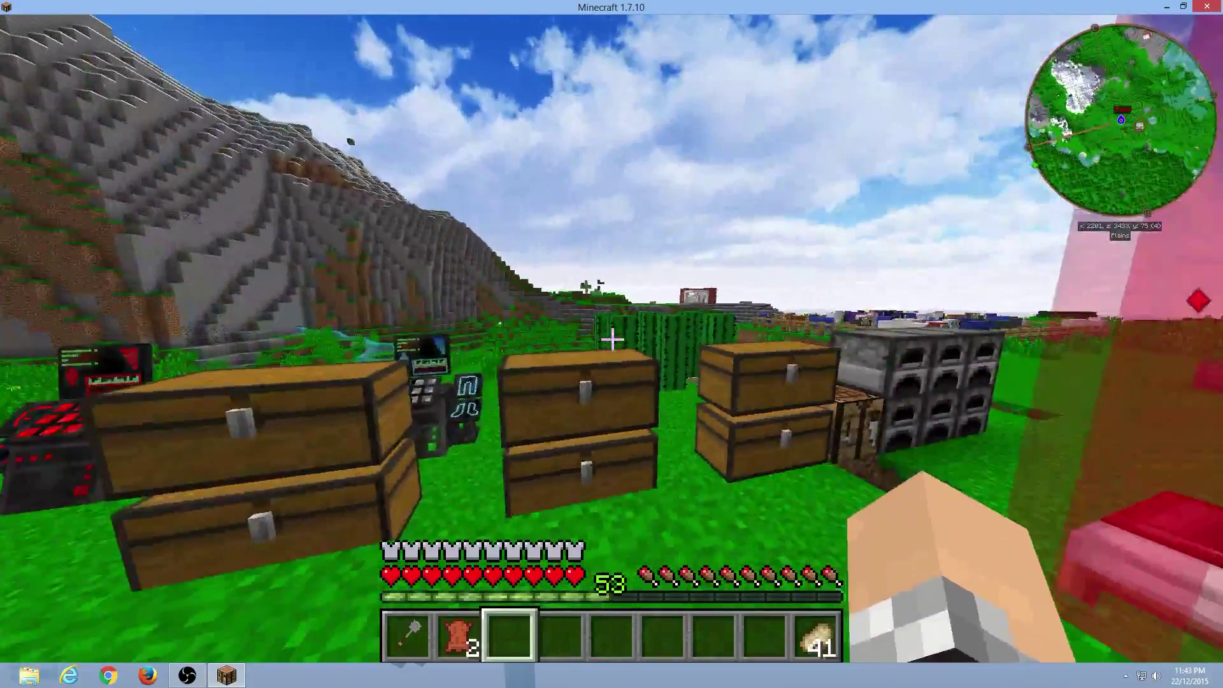
{"action": "key", "text": "s"}
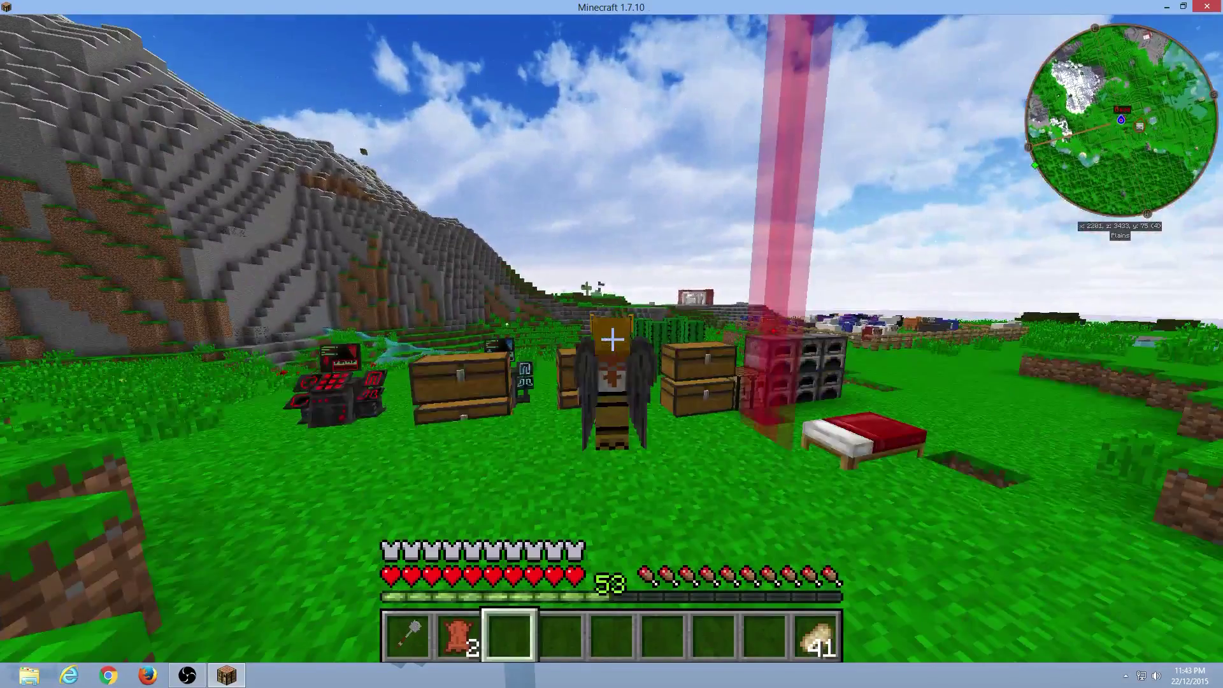